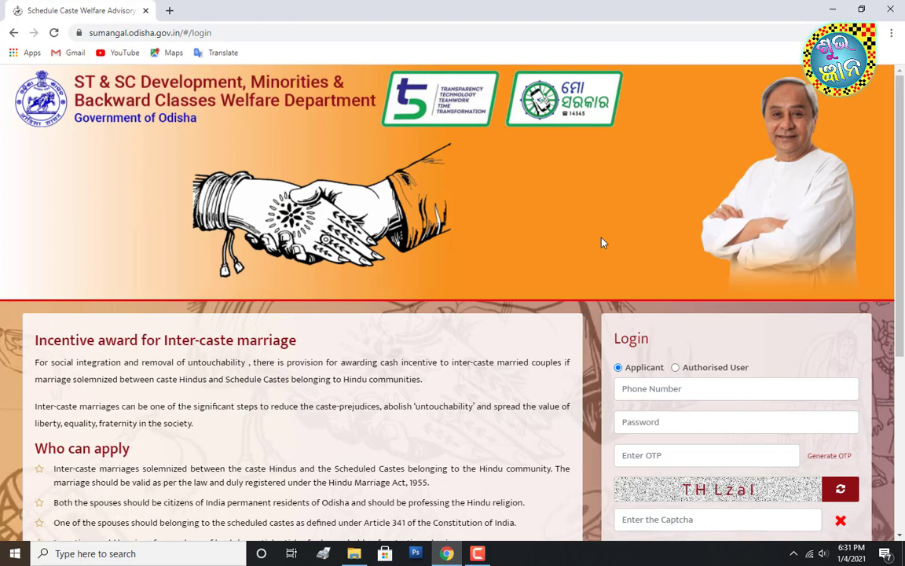
- Scroll the portal home page and open the 'Register here' new-account form
{"action": "left_click", "coordinate": [485, 555]}
{"action": "left_click", "coordinate": [486, 555]}
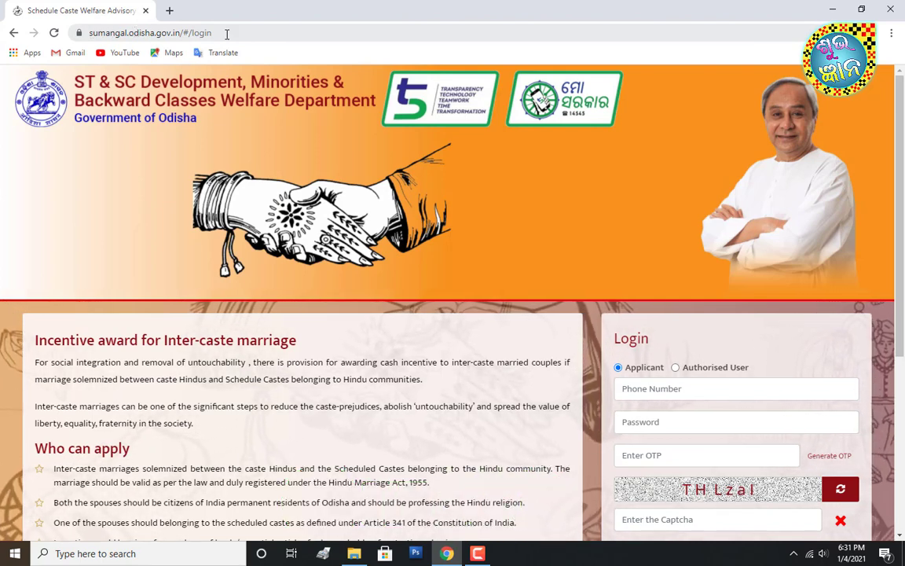
{"action": "scroll", "coordinate": [372, 272], "scroll_direction": "down", "scroll_amount": 3}
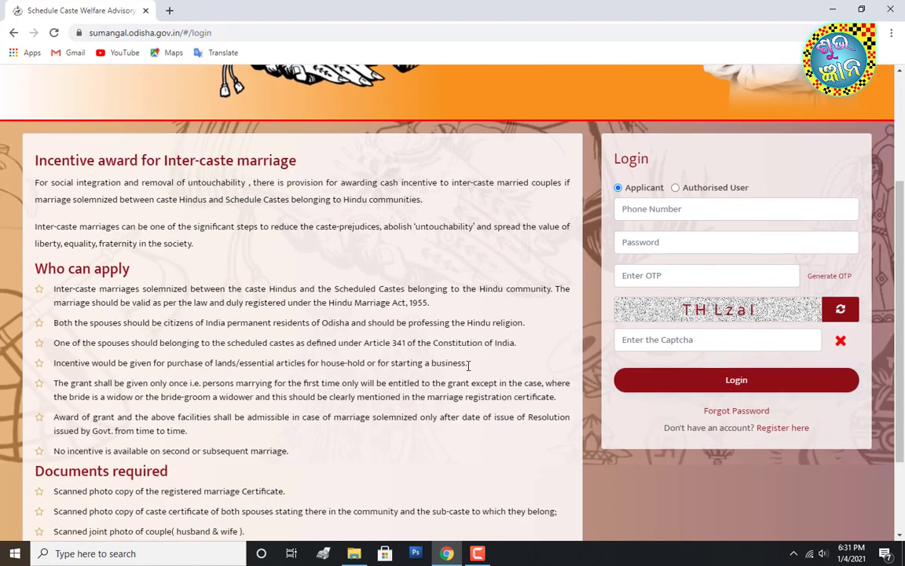
{"action": "scroll", "coordinate": [347, 263], "scroll_direction": "down", "scroll_amount": 1}
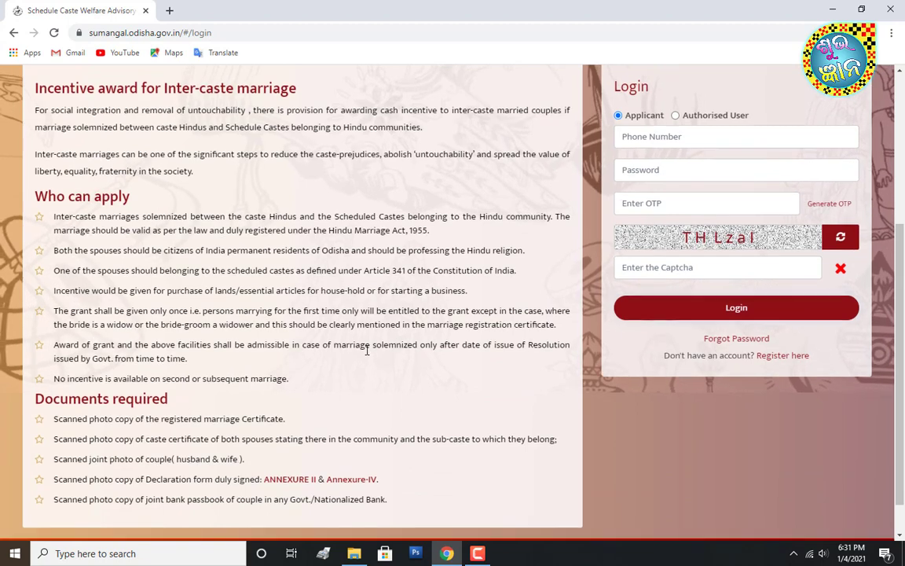
{"action": "scroll", "coordinate": [322, 409], "scroll_direction": "down", "scroll_amount": 1}
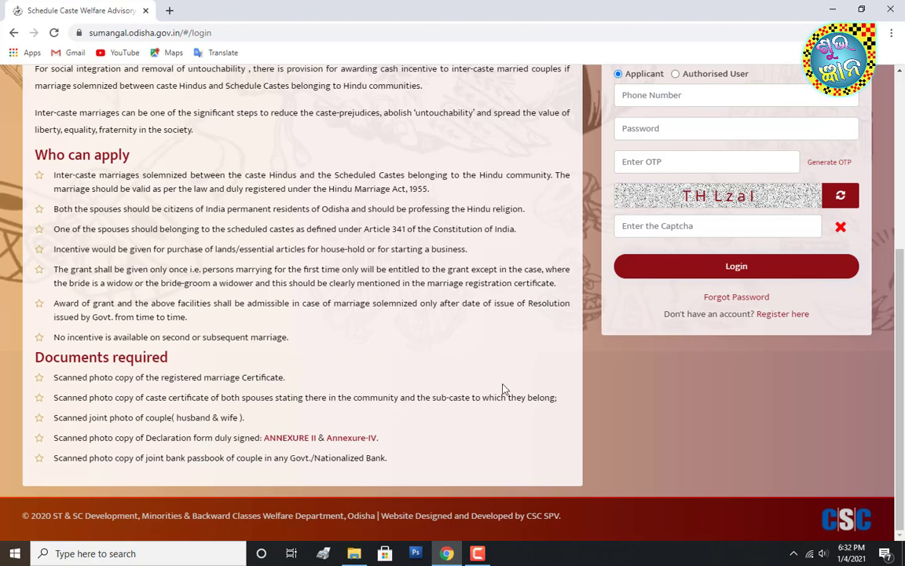
{"action": "scroll", "coordinate": [542, 400], "scroll_direction": "up", "scroll_amount": 3}
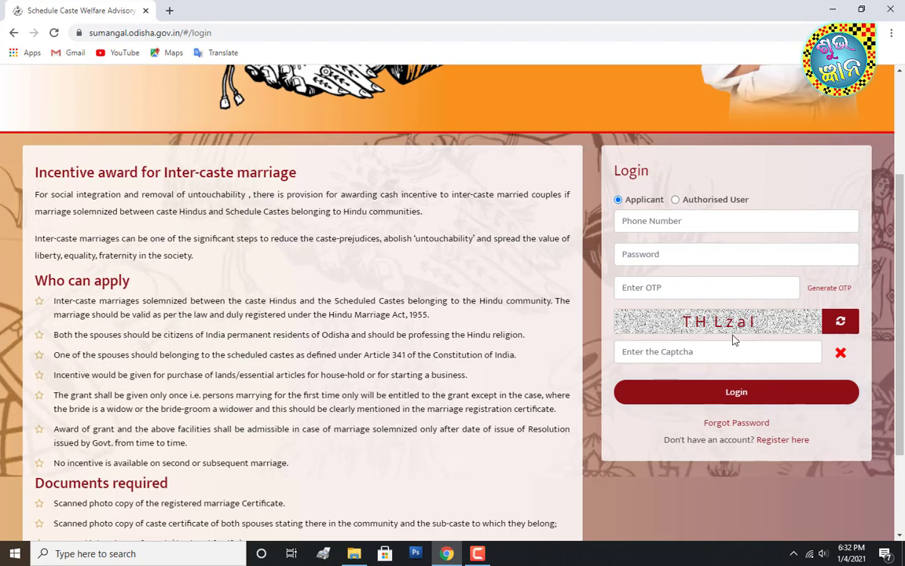
{"action": "left_click", "coordinate": [780, 441]}
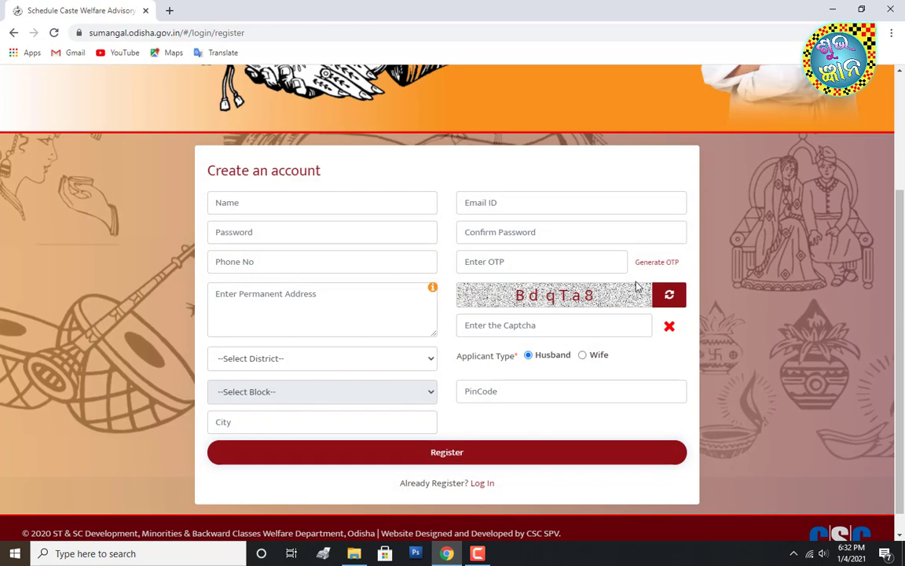
- Fill in the applicant's name, e-mail, password, password confirmation and phone number
{"action": "left_click", "coordinate": [291, 203]}
{"action": "type", "text": "SUNI"}
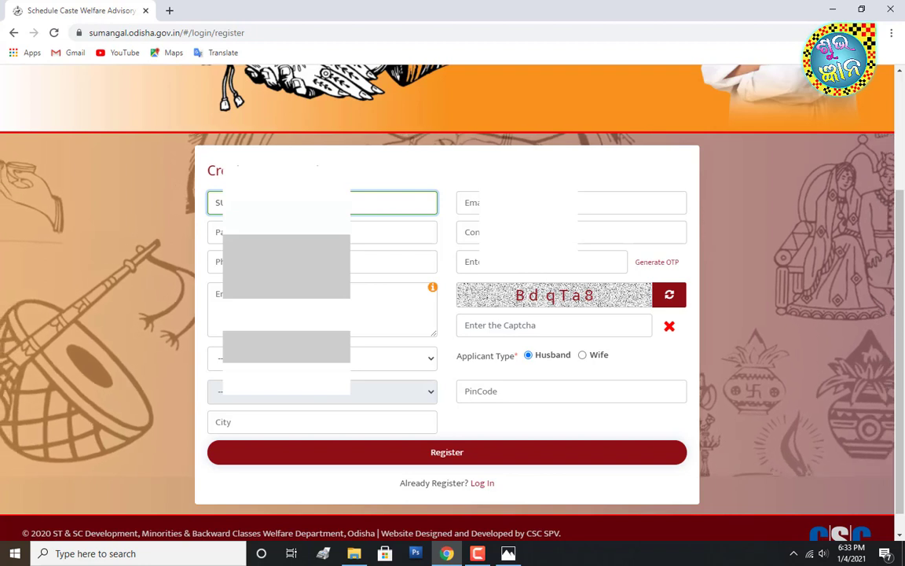
{"action": "key", "text": "Tab"}
{"action": "type", "text": "sure"}
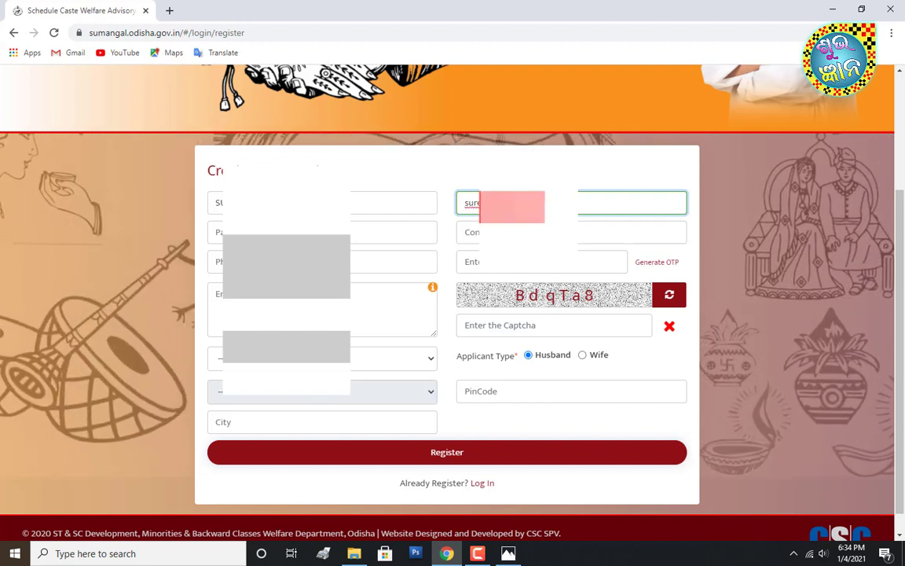
{"action": "key", "text": "Tab"}
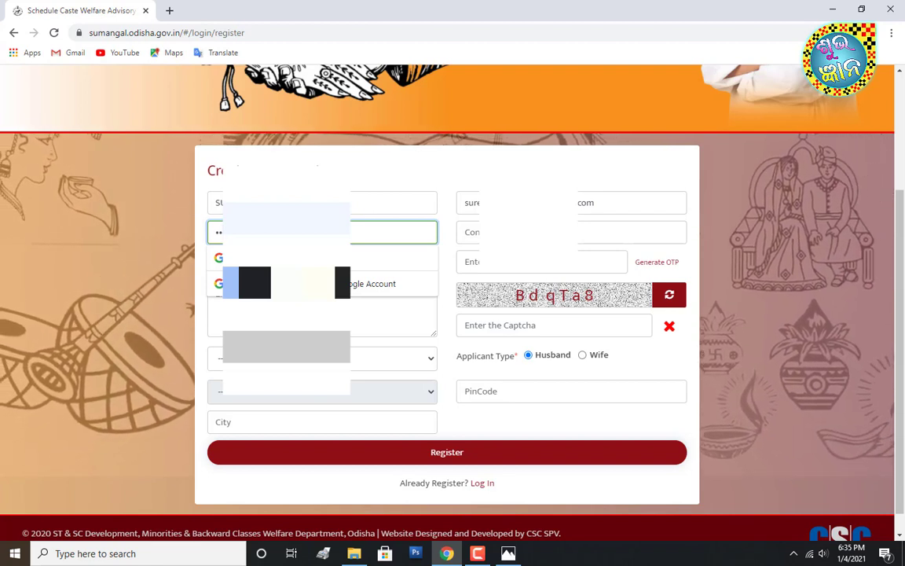
{"action": "key", "text": "Tab"}
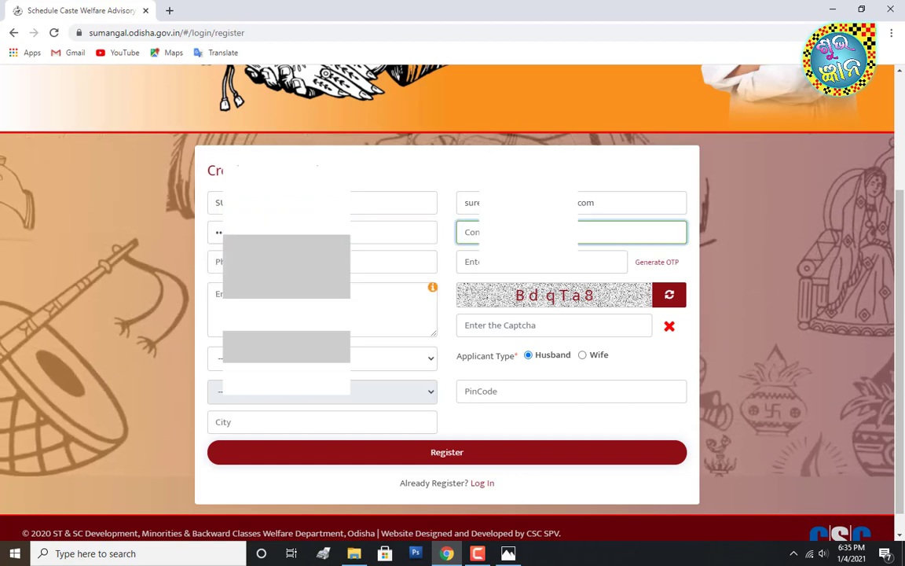
{"action": "type", "text": "••••"}
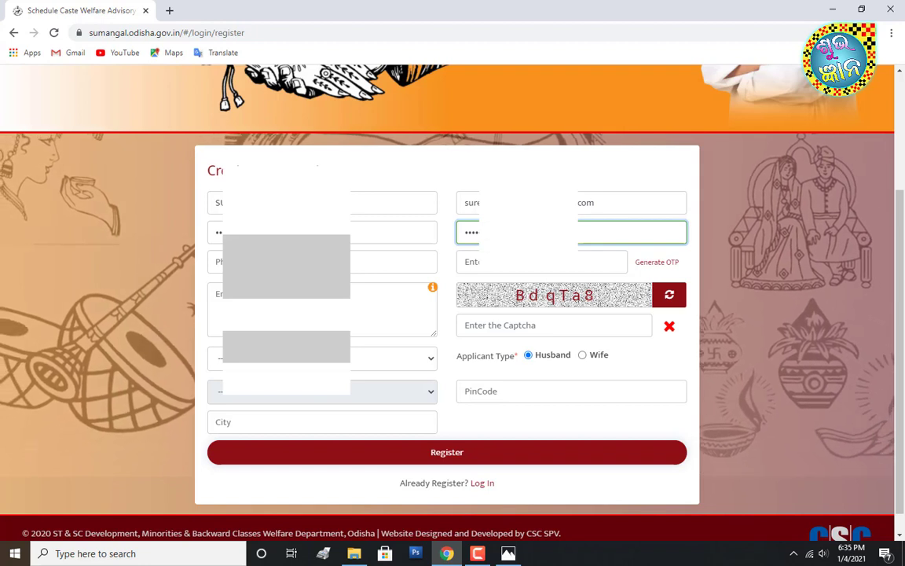
{"action": "key", "text": "Tab"}
{"action": "type", "text": "93"}
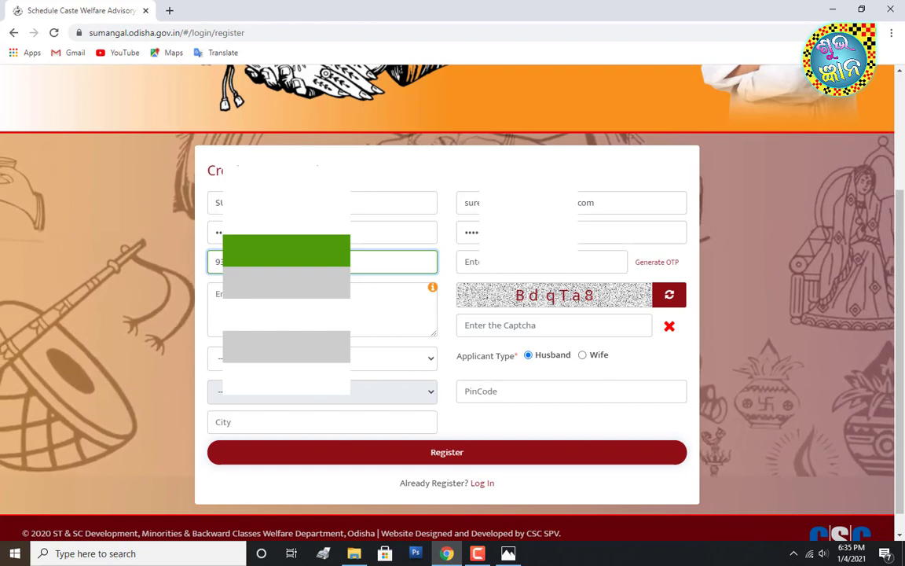
{"action": "left_click", "coordinate": [591, 264]}
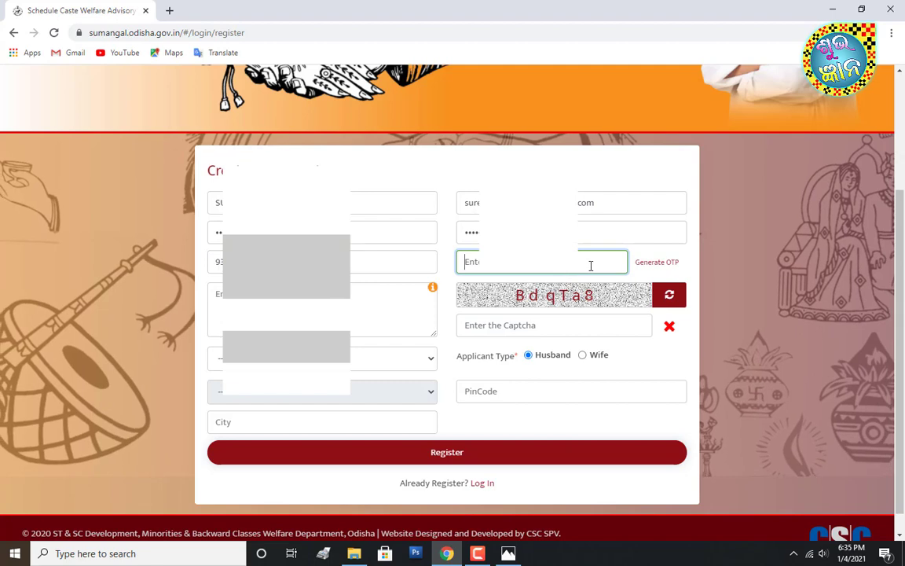
- Generate an OTP to the phone and enter the received code
{"action": "left_click", "coordinate": [651, 264]}
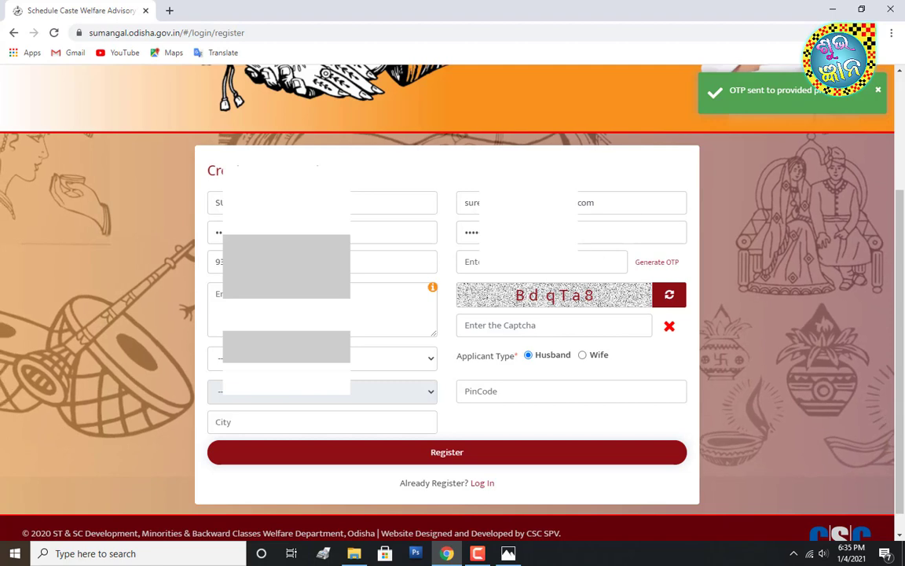
{"action": "left_click", "coordinate": [517, 263]}
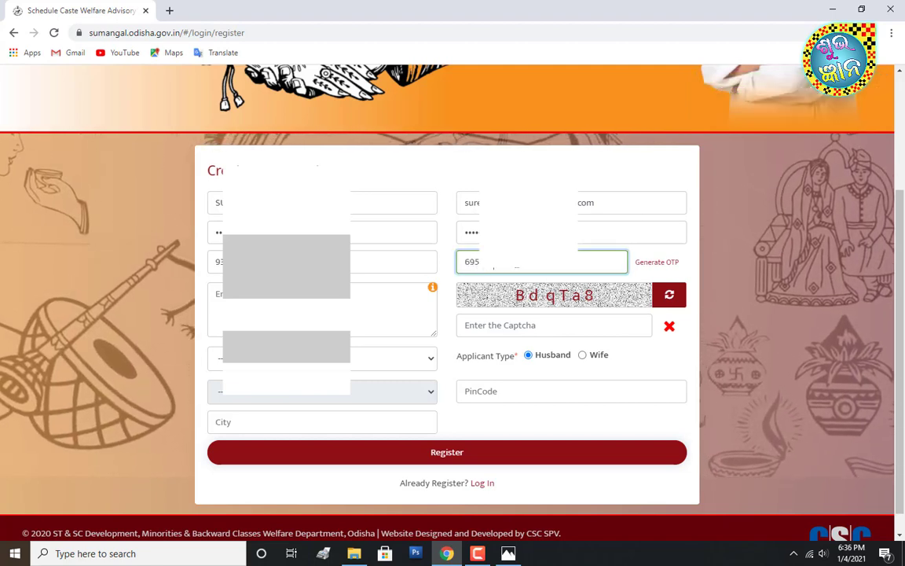
{"action": "left_click", "coordinate": [474, 300]}
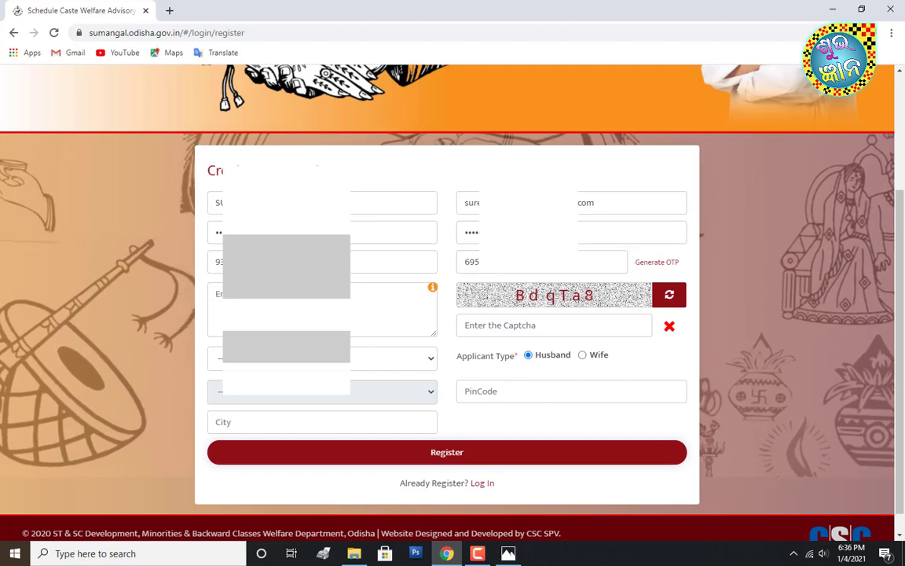
- Type the applicant's permanent address and choose the district from Select District
{"action": "left_click", "coordinate": [356, 302]}
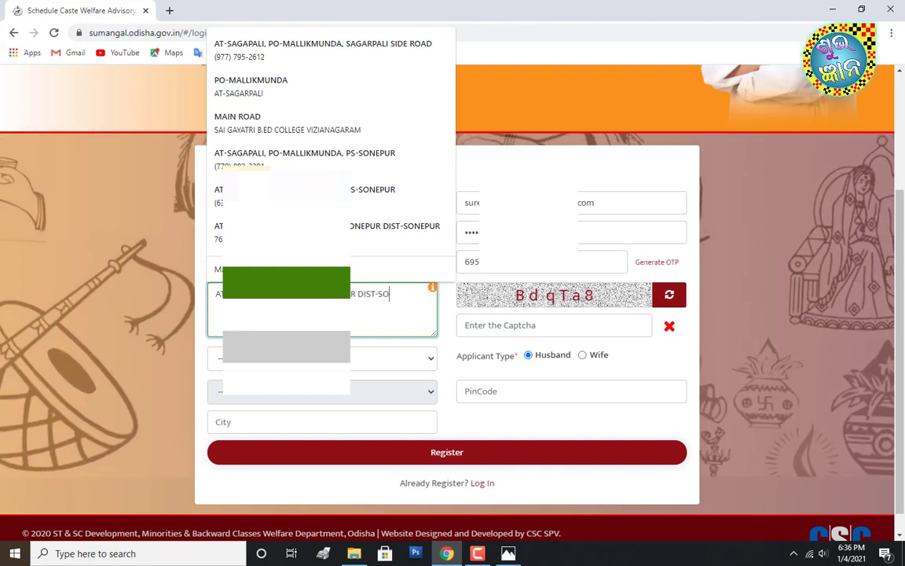
{"action": "key", "text": "BackSpace"}
{"action": "type", "text": "UBARN"}
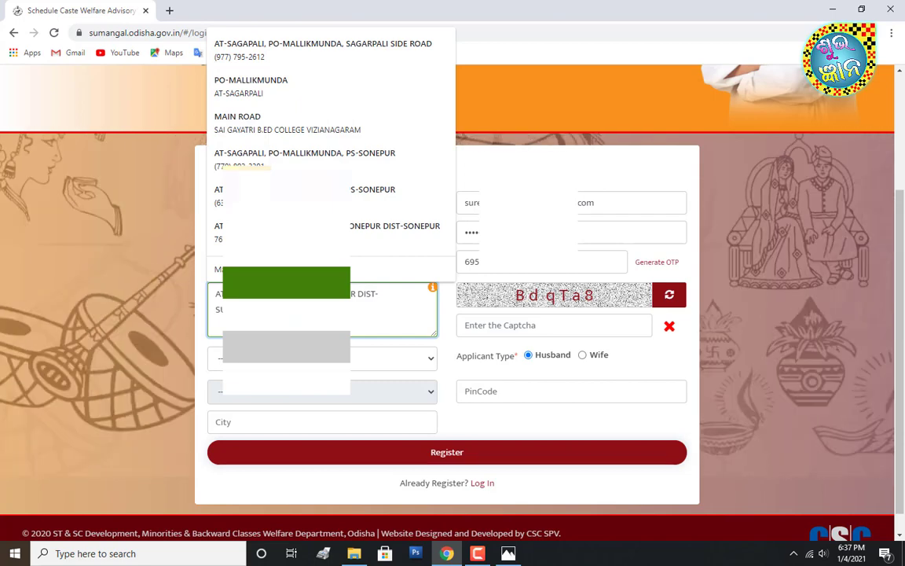
{"action": "left_click", "coordinate": [346, 359]}
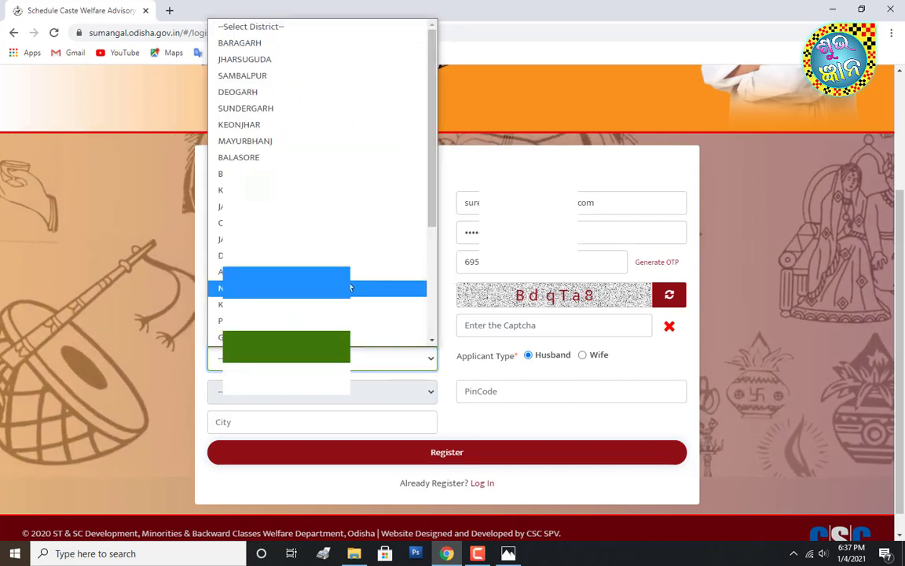
{"action": "scroll", "coordinate": [352, 288], "scroll_direction": "down", "scroll_amount": 3}
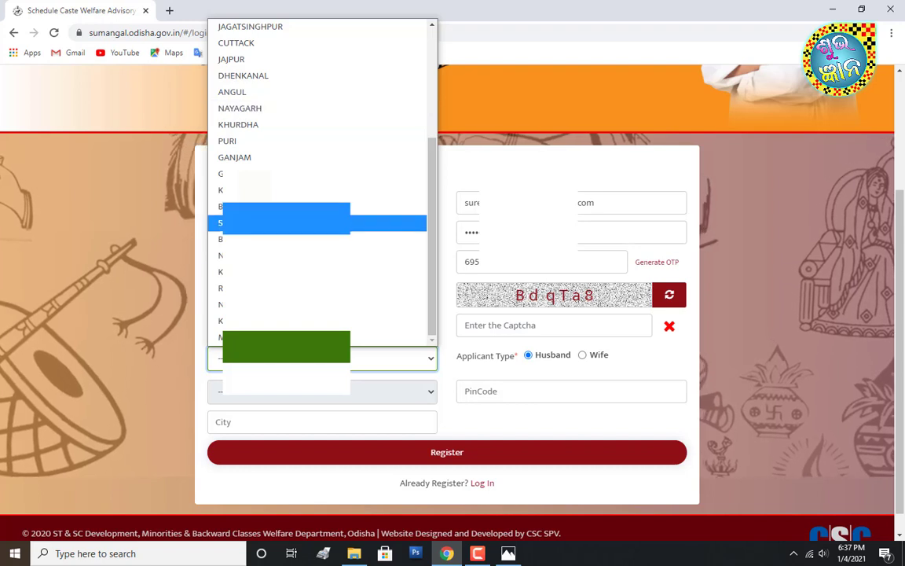
{"action": "left_click", "coordinate": [322, 222]}
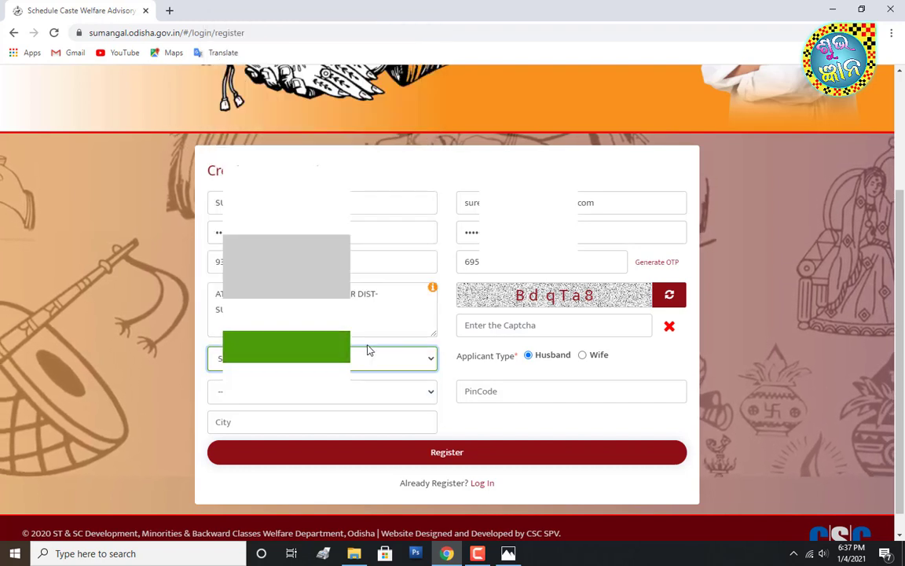
- Choose SONEPUR as the block and enter the applicant's city
{"action": "scroll", "coordinate": [367, 350], "scroll_direction": "down", "scroll_amount": 1}
{"action": "left_click", "coordinate": [352, 376]}
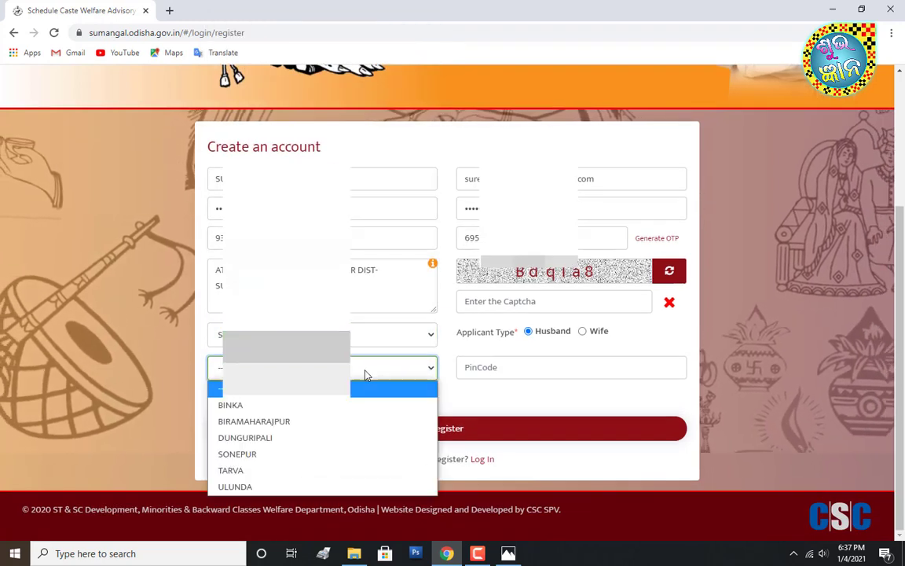
{"action": "left_click", "coordinate": [367, 456]}
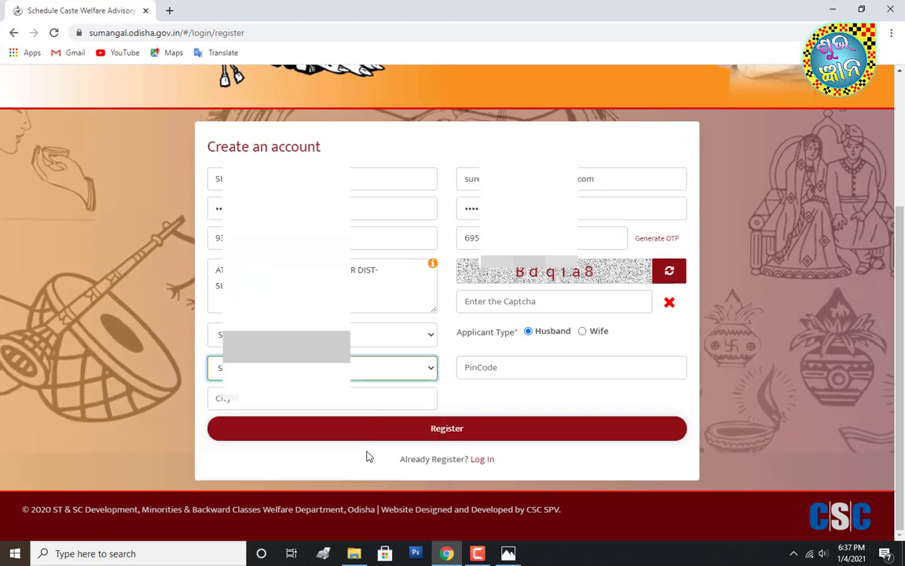
{"action": "left_click", "coordinate": [362, 398]}
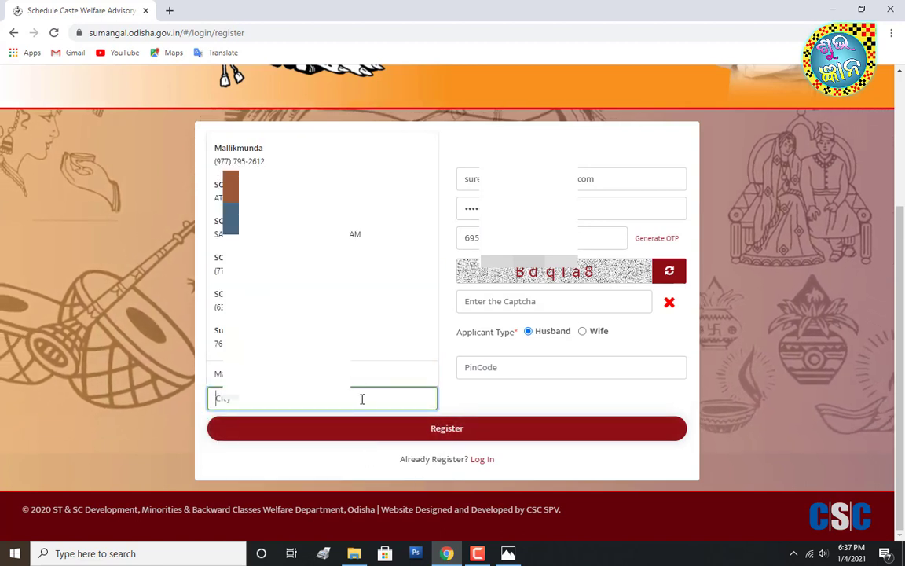
{"action": "type", "text": "Mal"}
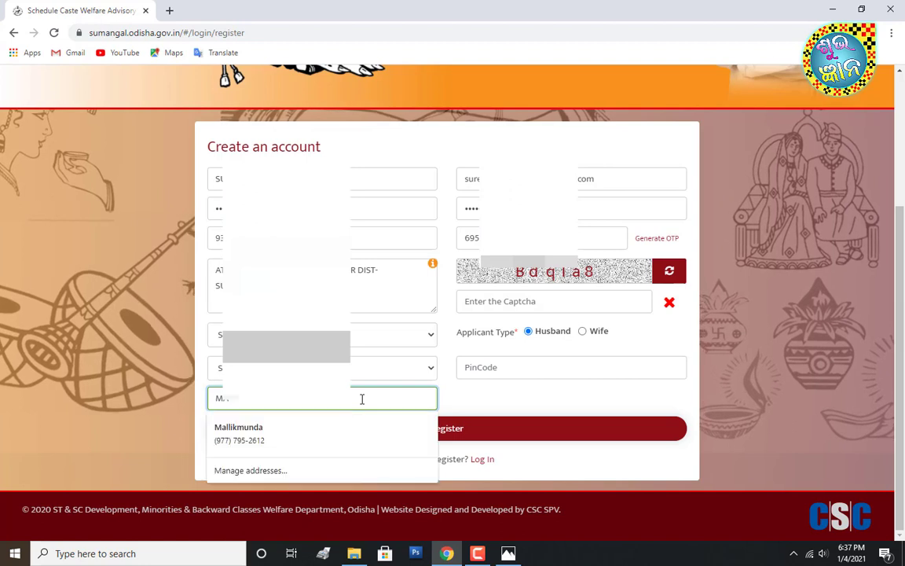
{"action": "type", "text": "IKMUNDA"}
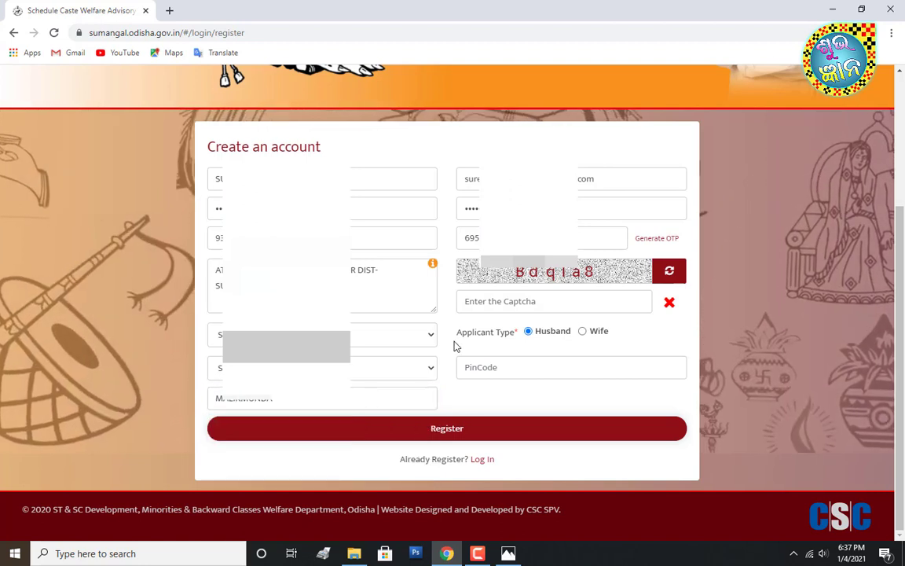
- Enter the captcha text and the PIN code, then submit the registration
{"action": "left_click", "coordinate": [505, 302]}
{"action": "type", "text": "B"}
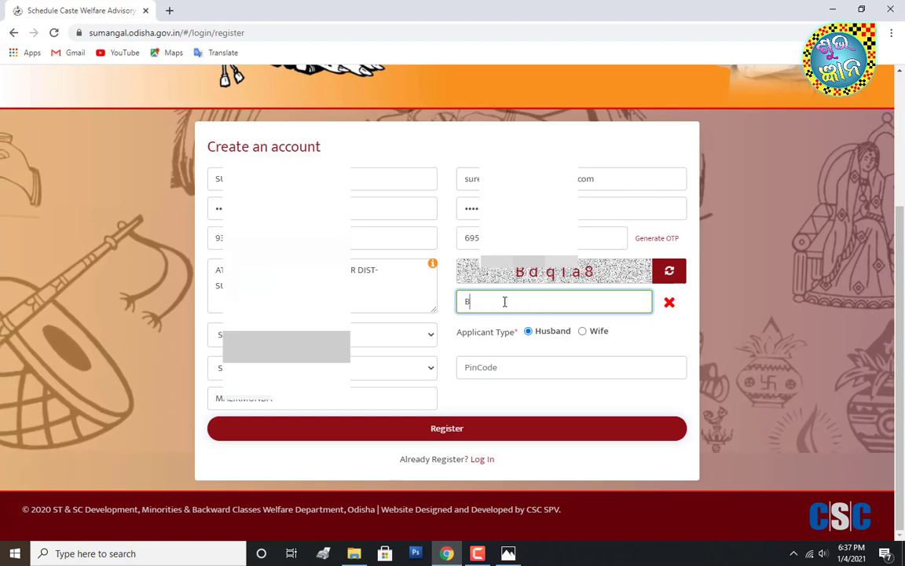
{"action": "type", "text": "dqTa8"}
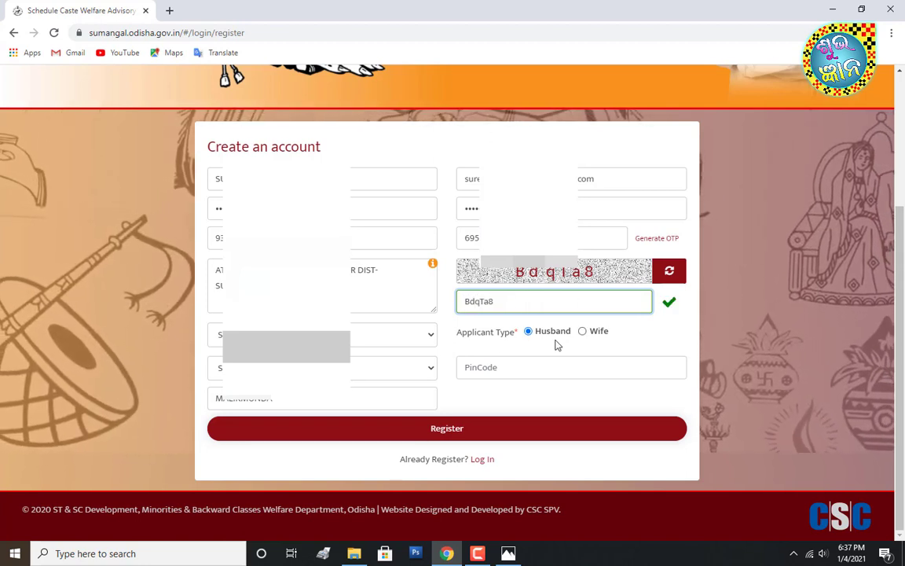
{"action": "left_click", "coordinate": [506, 367]}
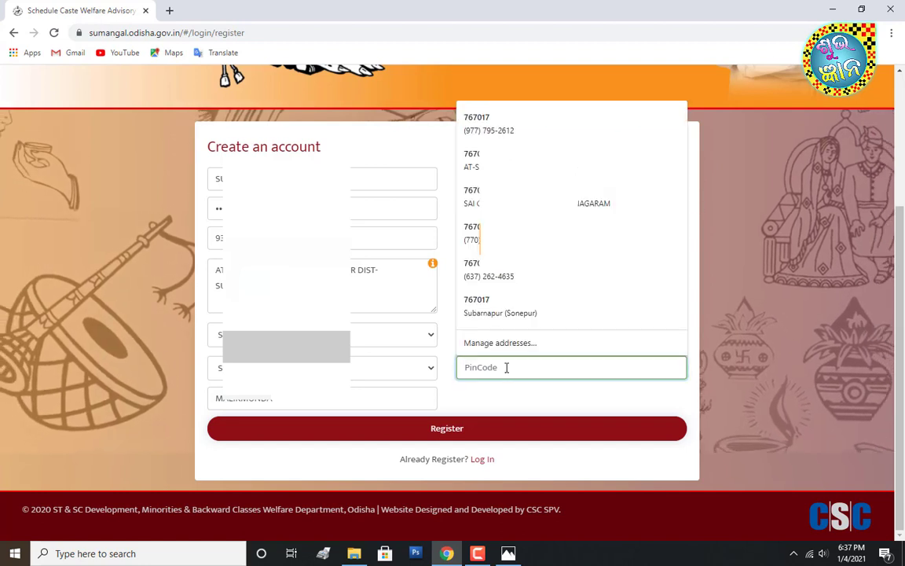
{"action": "type", "text": "767017"}
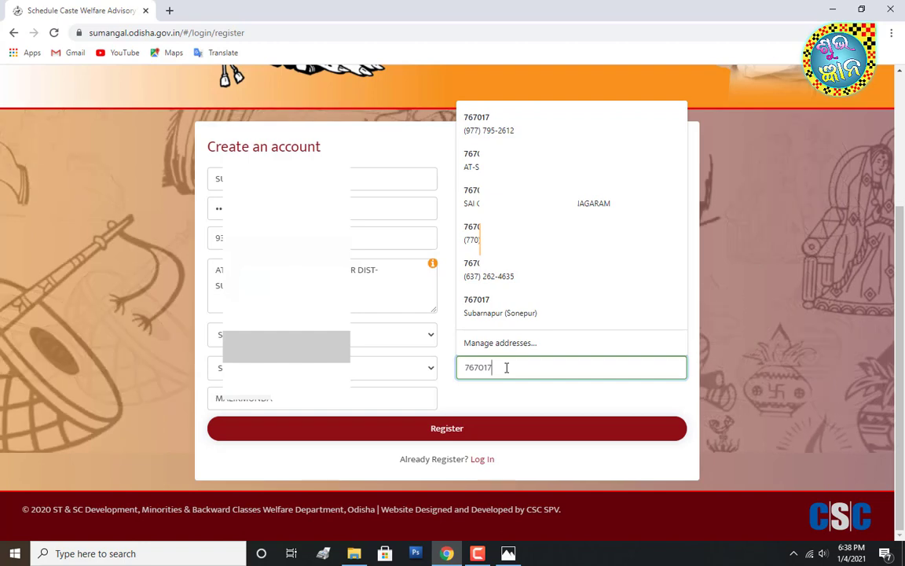
{"action": "left_click", "coordinate": [566, 465]}
{"action": "scroll", "coordinate": [566, 466], "scroll_direction": "up", "scroll_amount": 1}
{"action": "scroll", "coordinate": [564, 463], "scroll_direction": "down", "scroll_amount": 1}
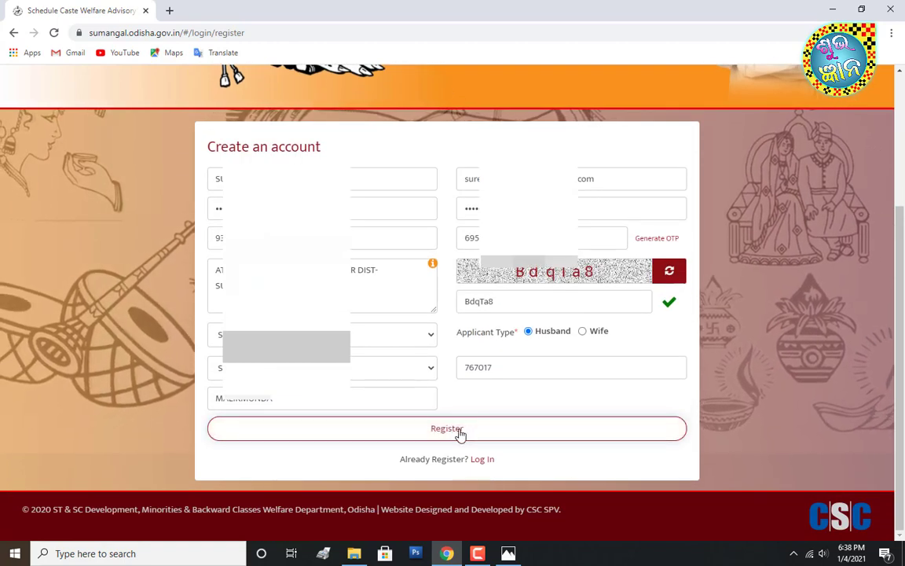
{"action": "left_click", "coordinate": [460, 432]}
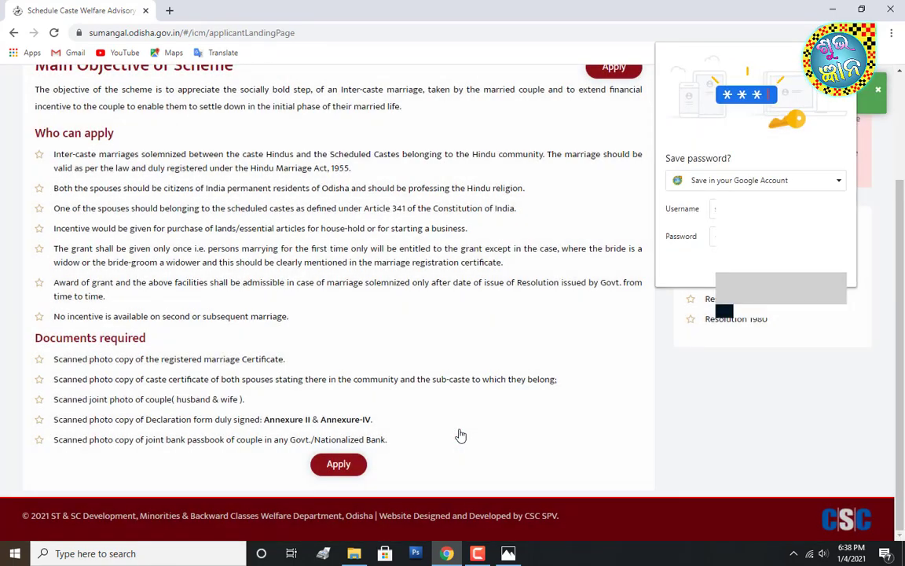
- Start a new inter-caste marriage incentive application with Apply at the bottom of the landing page
{"action": "scroll", "coordinate": [635, 411], "scroll_direction": "up", "scroll_amount": 2}
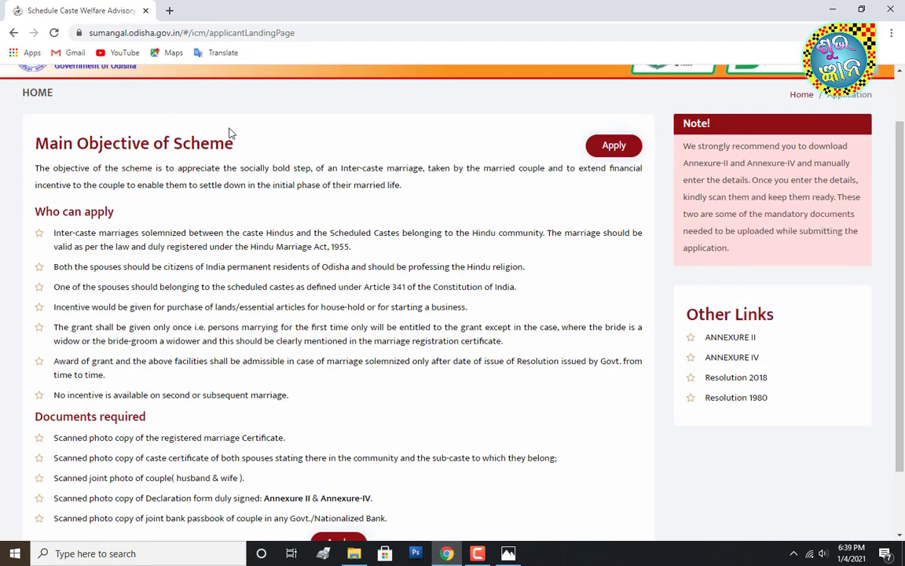
{"action": "scroll", "coordinate": [437, 278], "scroll_direction": "down", "scroll_amount": 2}
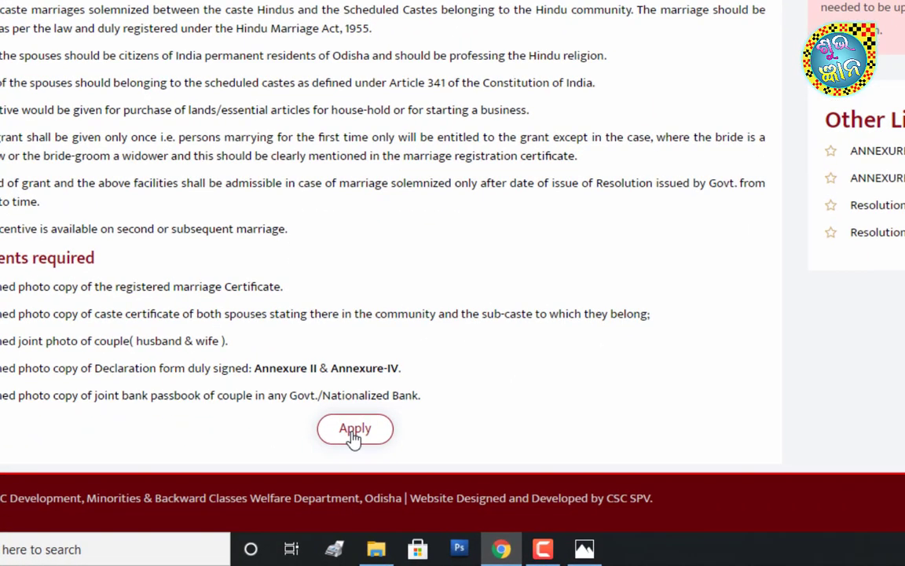
{"action": "left_click", "coordinate": [353, 429]}
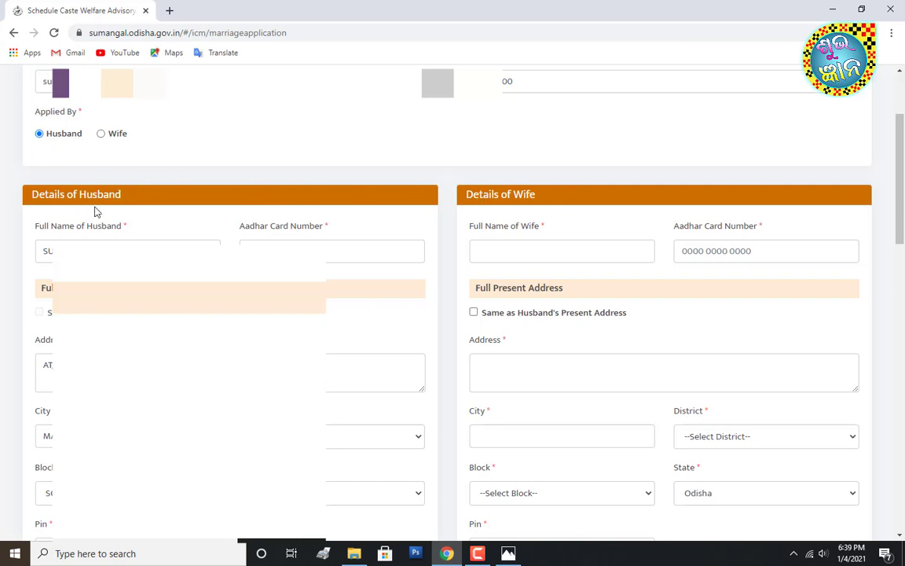
- Fill the wife's full name and Aadhar Card Number under Details of Wife
{"action": "scroll", "coordinate": [92, 210], "scroll_direction": "down", "scroll_amount": 1}
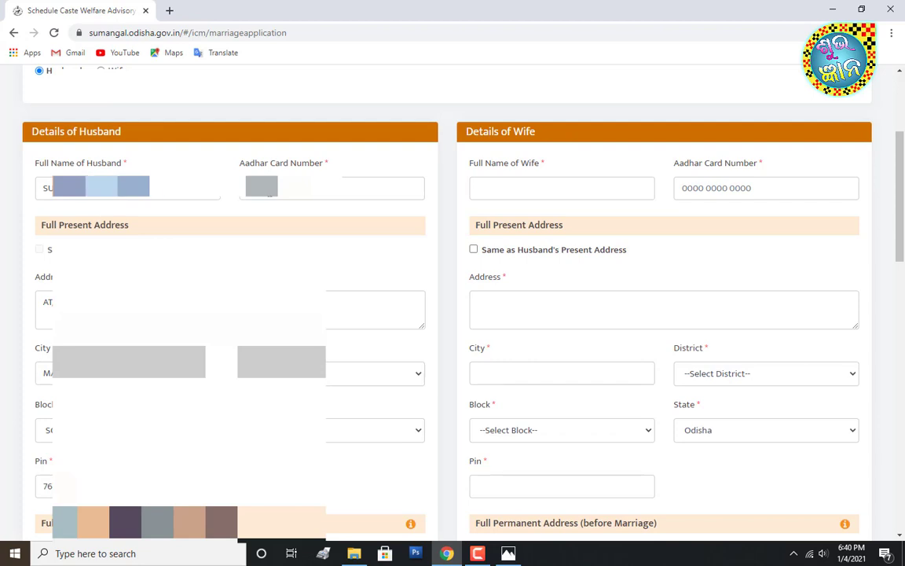
{"action": "left_click", "coordinate": [269, 189]}
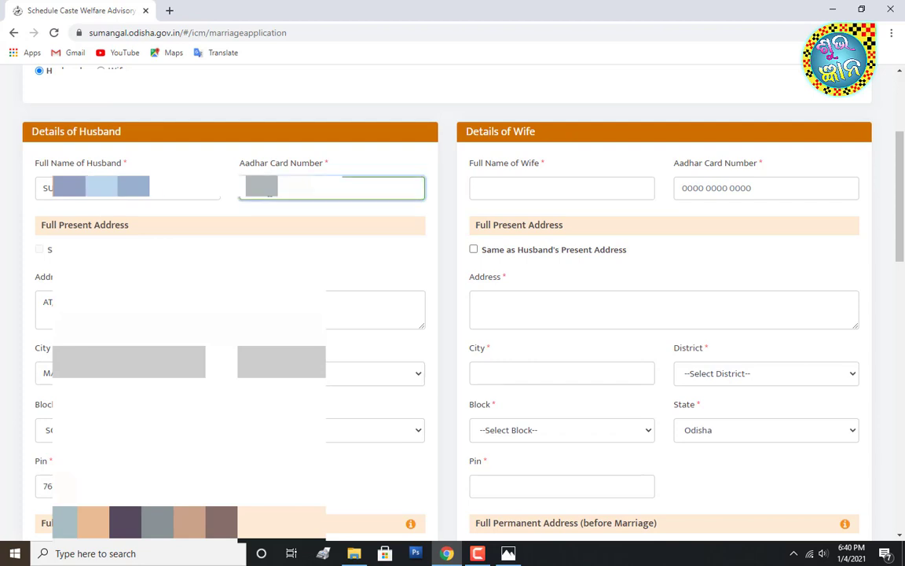
{"action": "scroll", "coordinate": [511, 229], "scroll_direction": "up", "scroll_amount": 1}
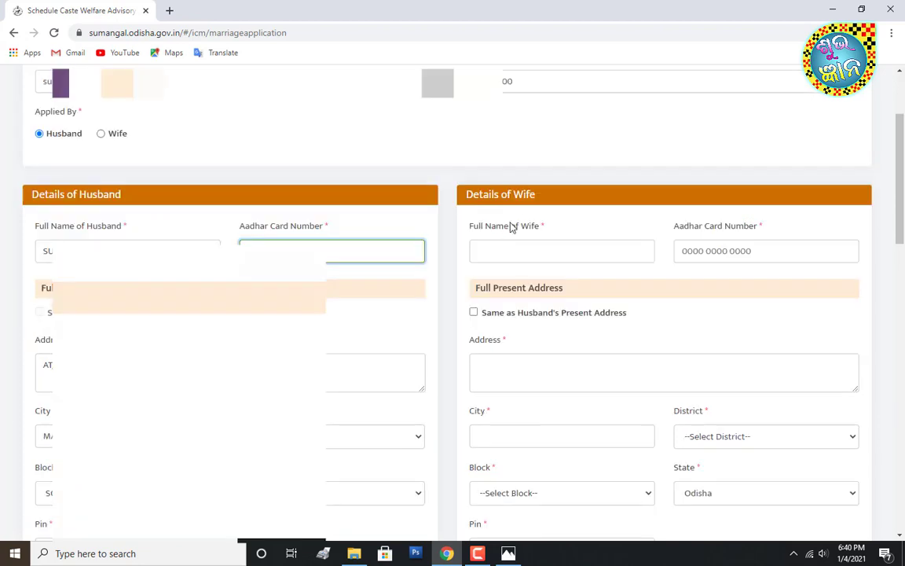
{"action": "left_click", "coordinate": [519, 251]}
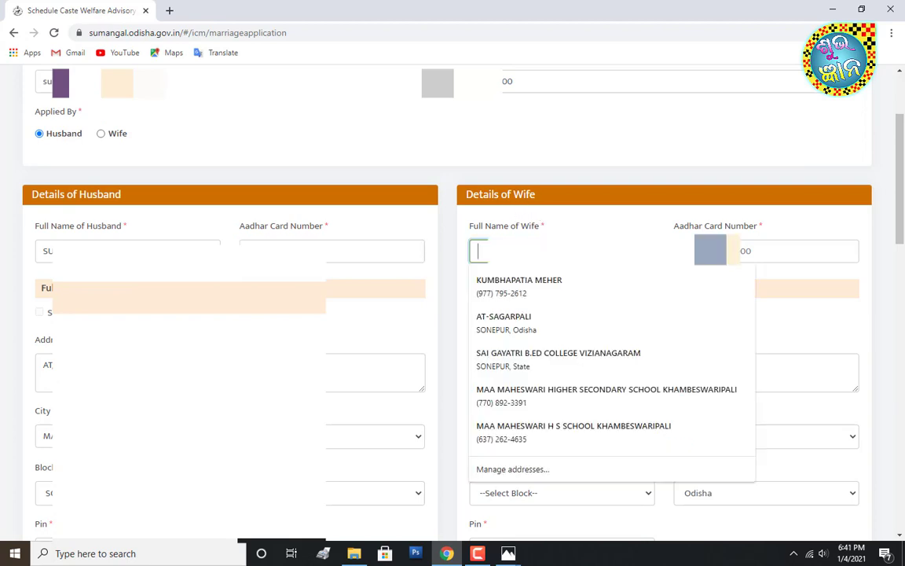
{"action": "type", "text": "SA"}
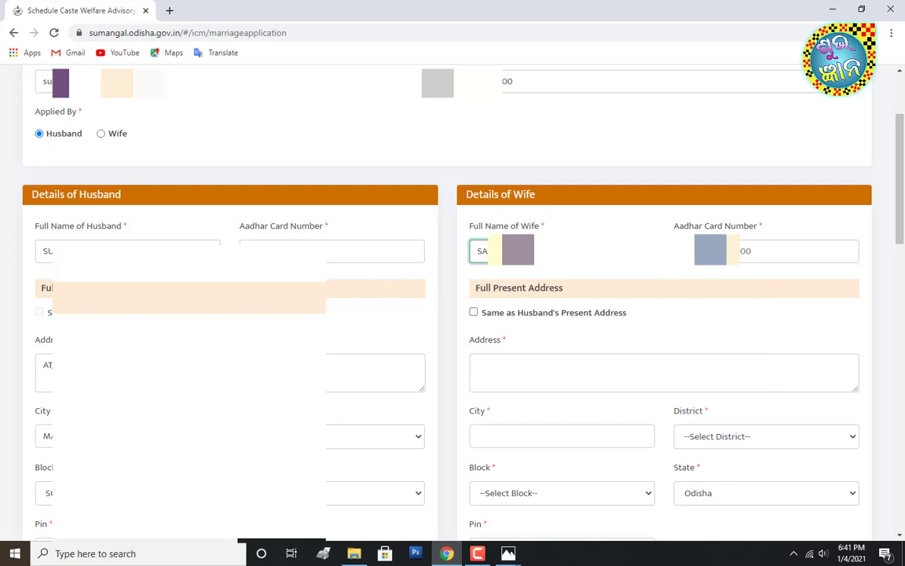
{"action": "key", "text": "Tab"}
{"action": "type", "text": "2"}
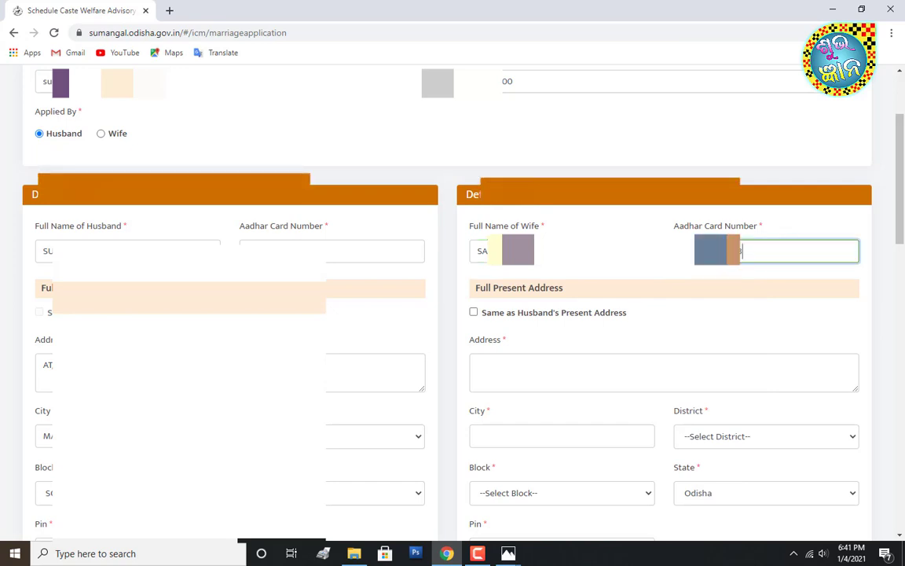
{"action": "scroll", "coordinate": [587, 238], "scroll_direction": "down", "scroll_amount": 1}
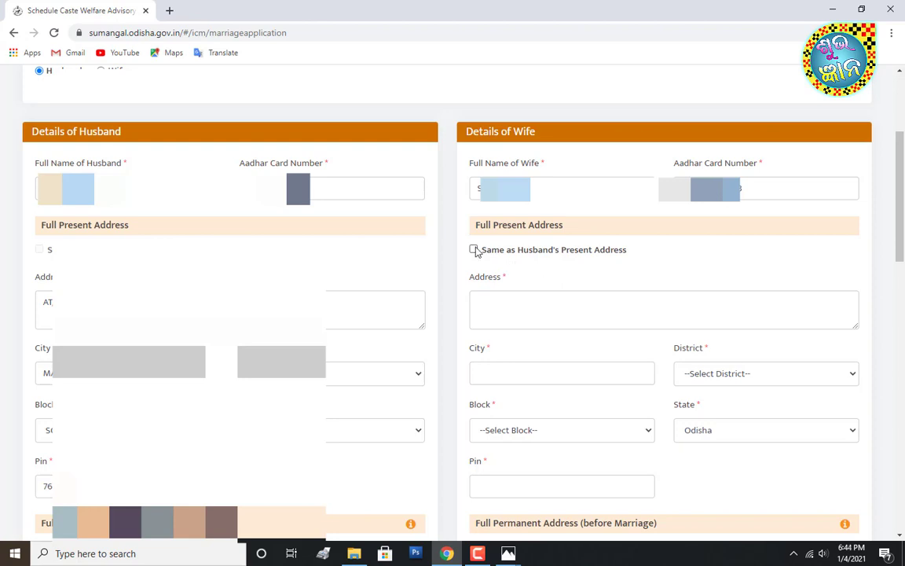
- Tick 'Same as Husband's Present Address' and type the wife's permanent address
{"action": "left_click", "coordinate": [474, 249]}
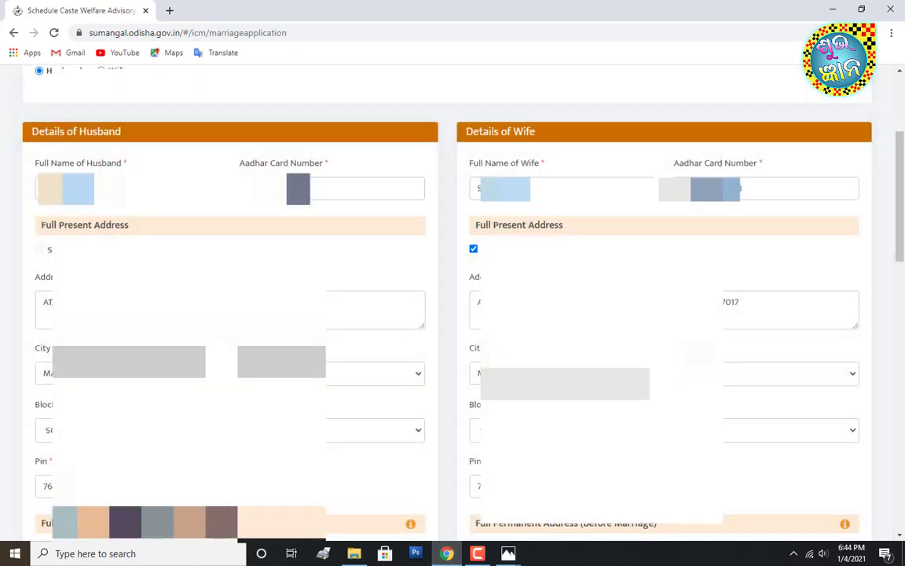
{"action": "scroll", "coordinate": [737, 372], "scroll_direction": "down", "scroll_amount": 3}
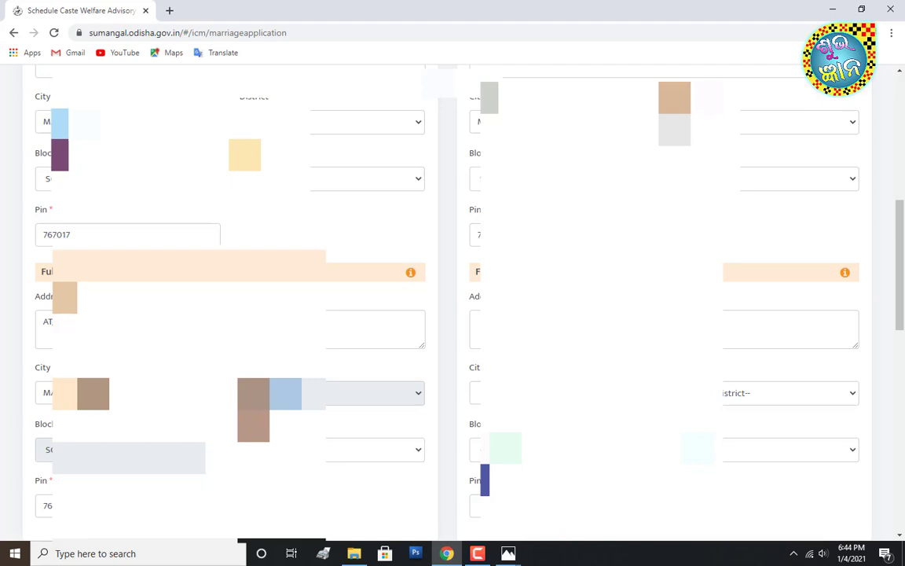
{"action": "left_click", "coordinate": [582, 329]}
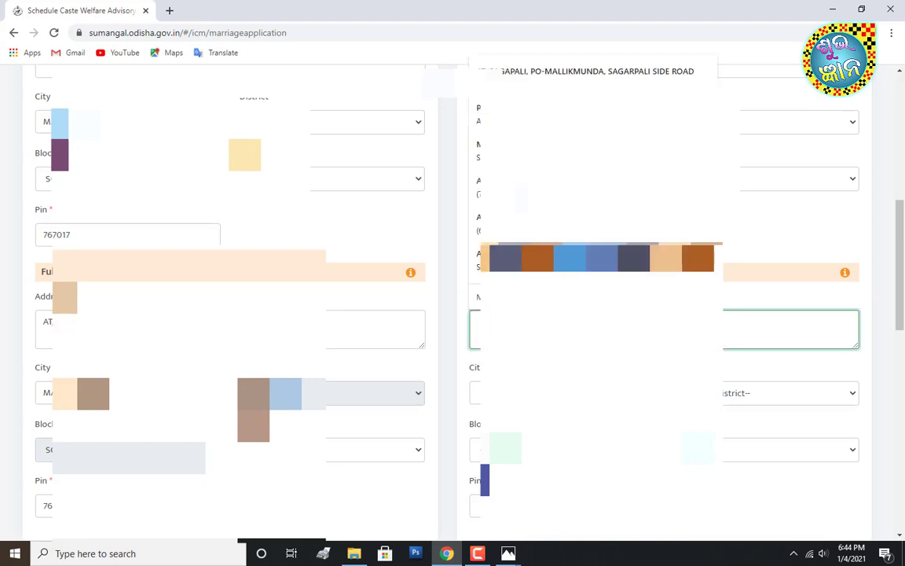
{"action": "type", "text": "A"}
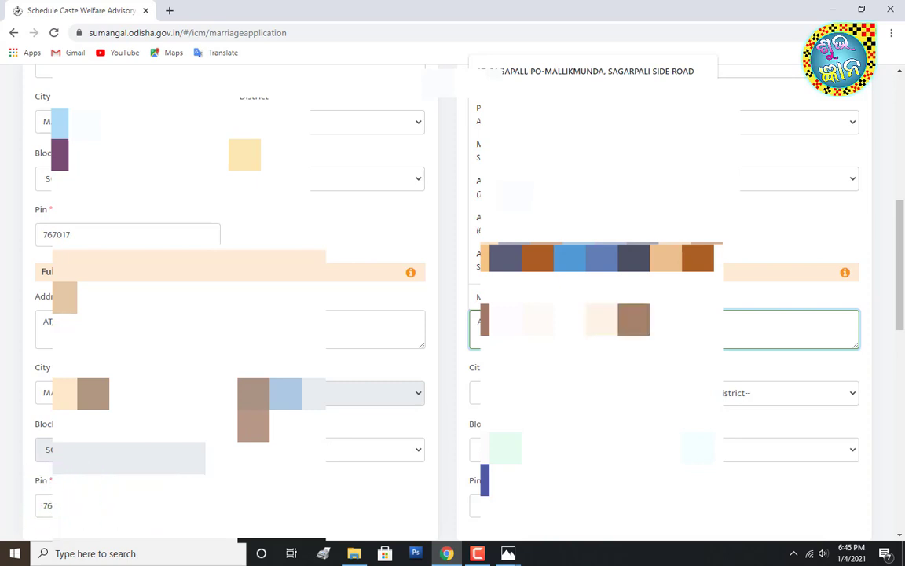
{"action": "type", "text": "E"}
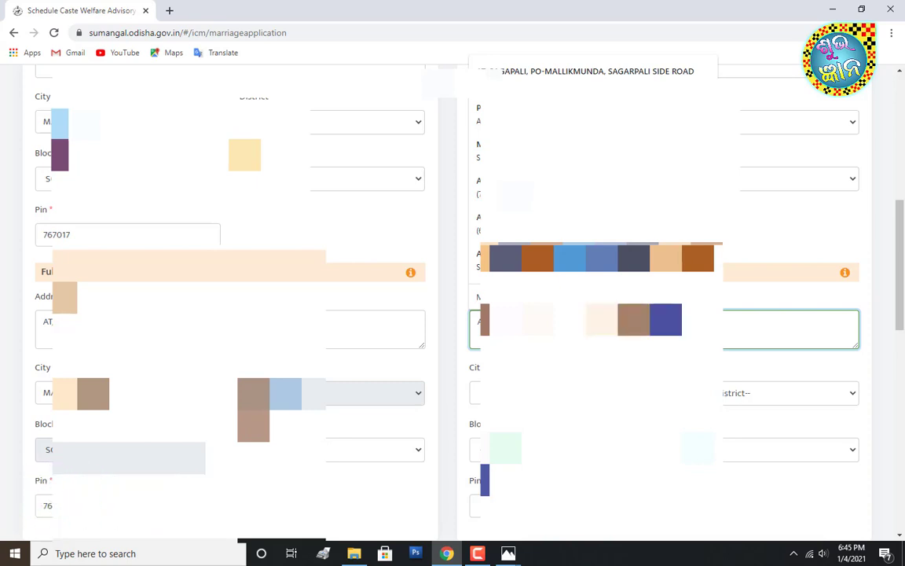
- Enter the wife's permanent-address city and choose her district and block
{"action": "left_click", "coordinate": [550, 393]}
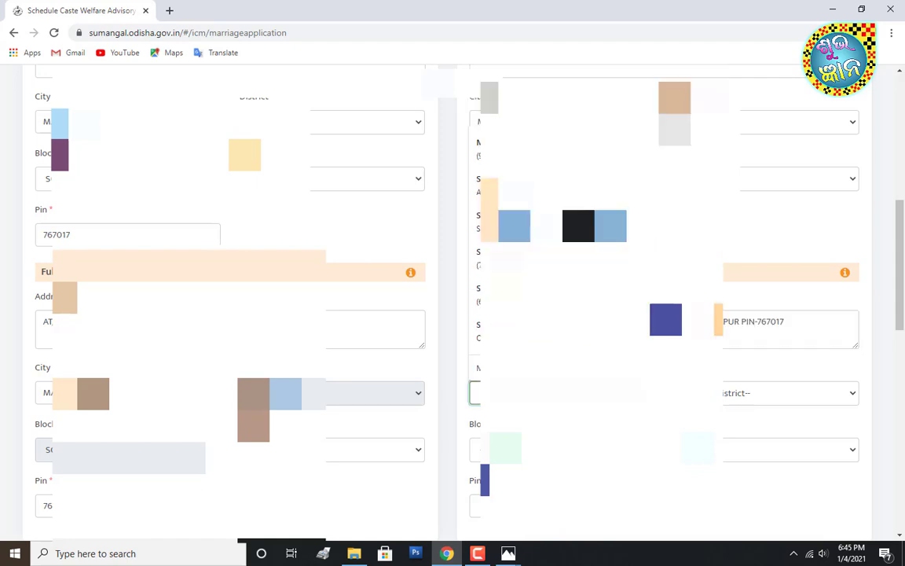
{"action": "type", "text": "S"}
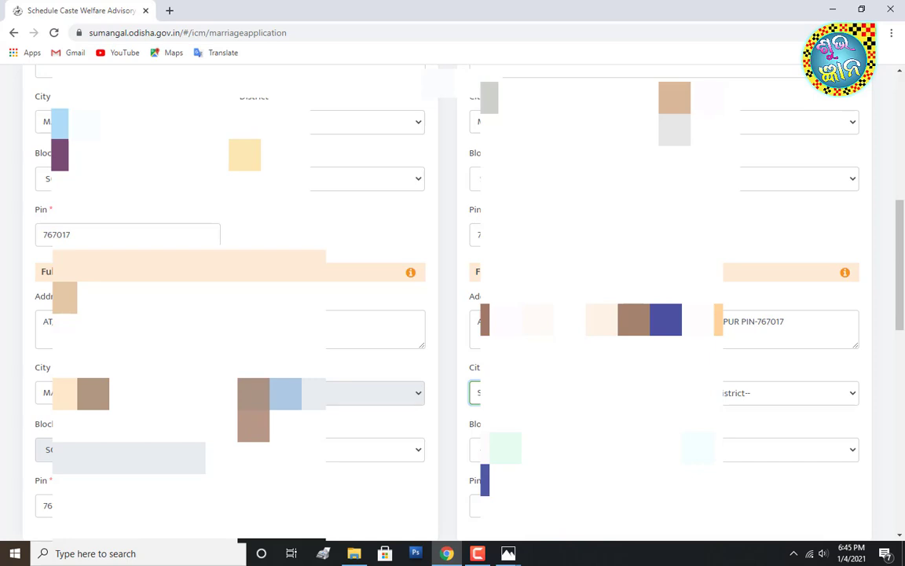
{"action": "left_click", "coordinate": [731, 393]}
{"action": "scroll", "coordinate": [735, 293], "scroll_direction": "down", "scroll_amount": 3}
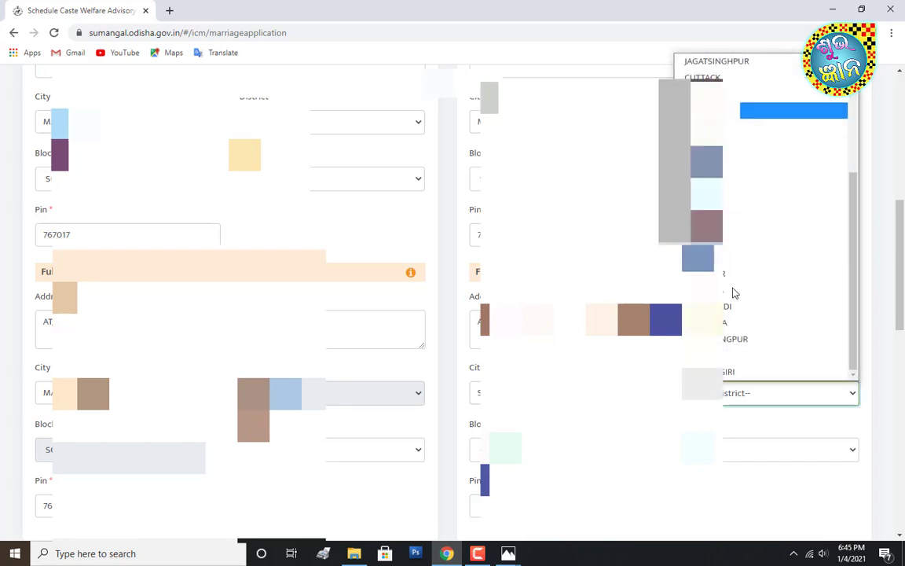
{"action": "left_click", "coordinate": [735, 261]}
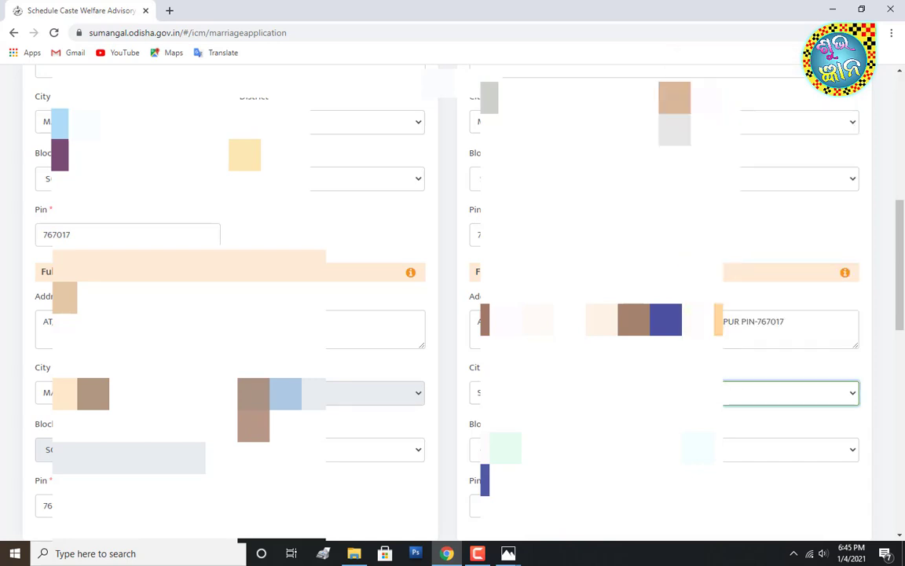
{"action": "scroll", "coordinate": [628, 393], "scroll_direction": "down", "scroll_amount": 1}
{"action": "left_click", "coordinate": [586, 387]}
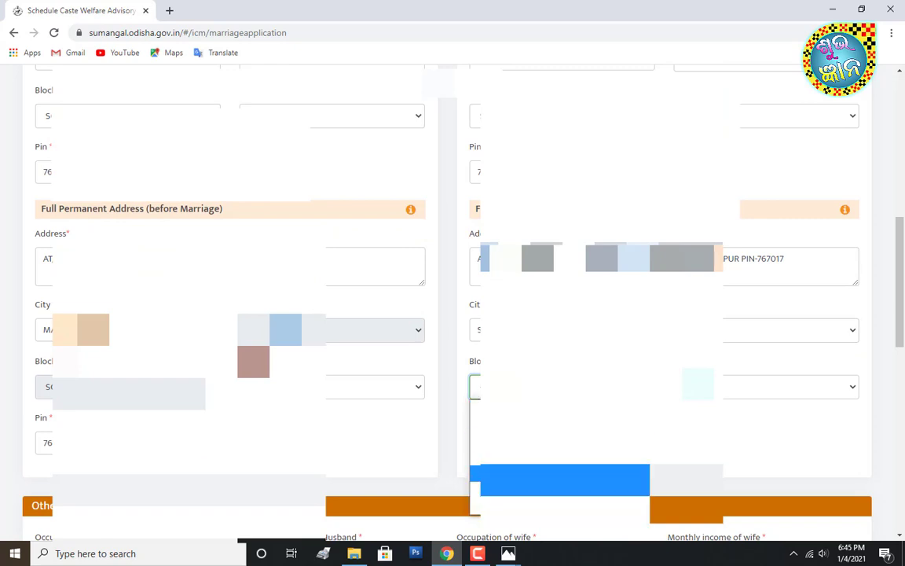
{"action": "left_click", "coordinate": [564, 479]}
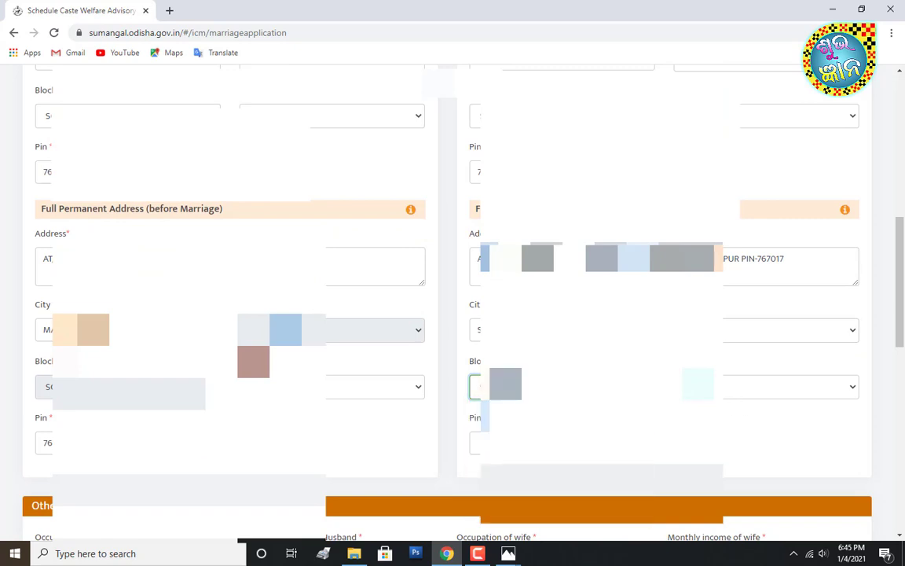
{"action": "left_click", "coordinate": [562, 443]}
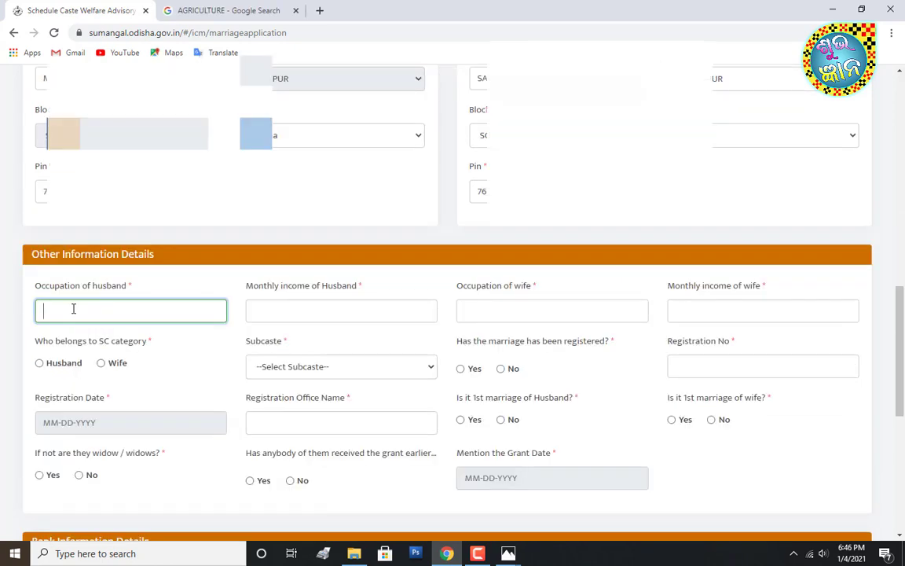
- Enter husband's occupation AGRICULTURE with 10000 income and wife's WEAVING with 5000
{"action": "type", "text": "AGRICULTURE"}
{"action": "left_click", "coordinate": [305, 313]}
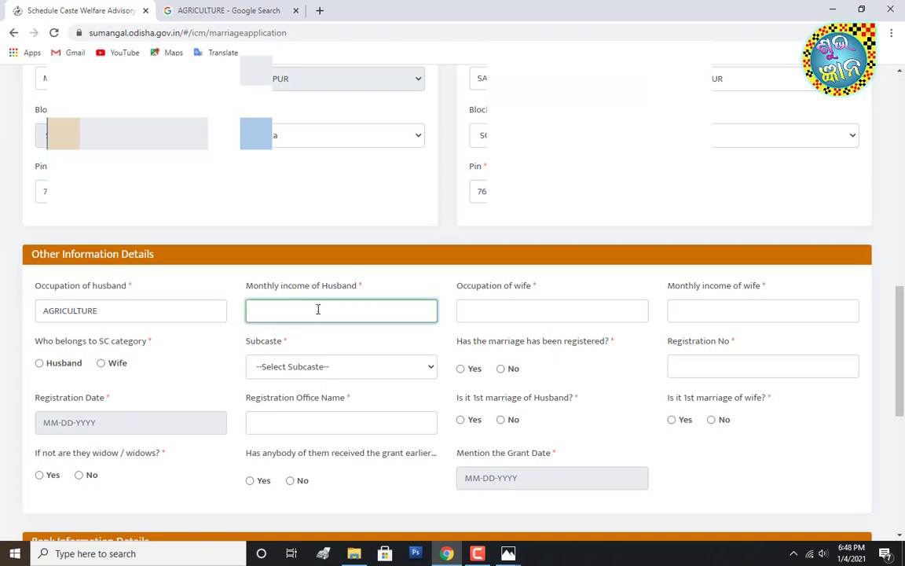
{"action": "type", "text": "10000"}
{"action": "left_click", "coordinate": [483, 312]}
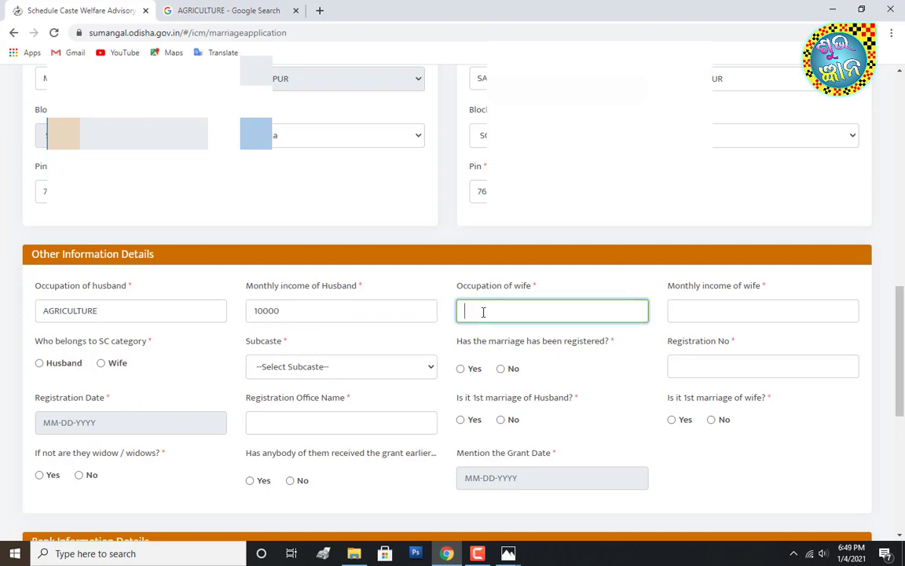
{"action": "type", "text": "WEAVING"}
{"action": "left_click", "coordinate": [707, 314]}
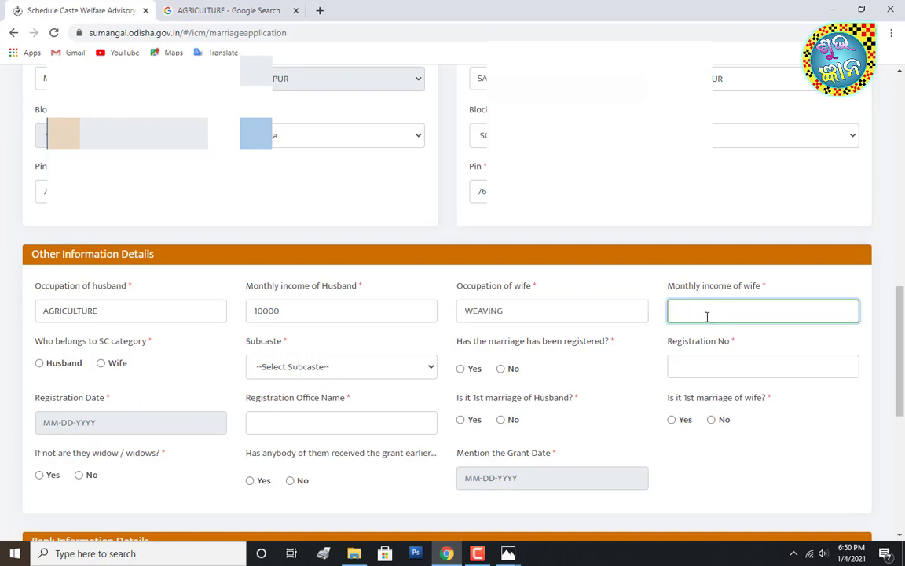
{"action": "type", "text": "5000"}
{"action": "key", "text": "Tab"}
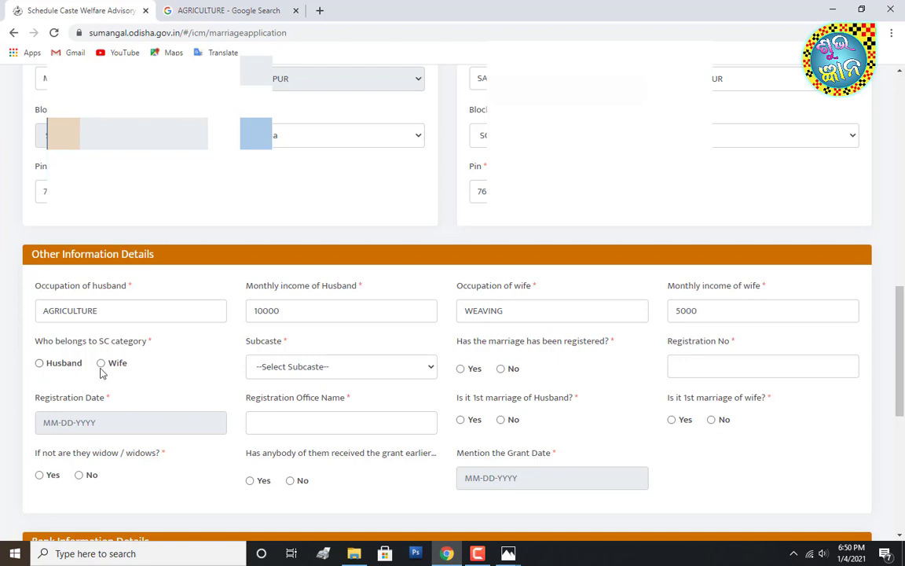
- Mark the husband as SC, set his subcaste and enter the marriage registration number
{"action": "left_click", "coordinate": [39, 364]}
{"action": "left_click", "coordinate": [297, 367]}
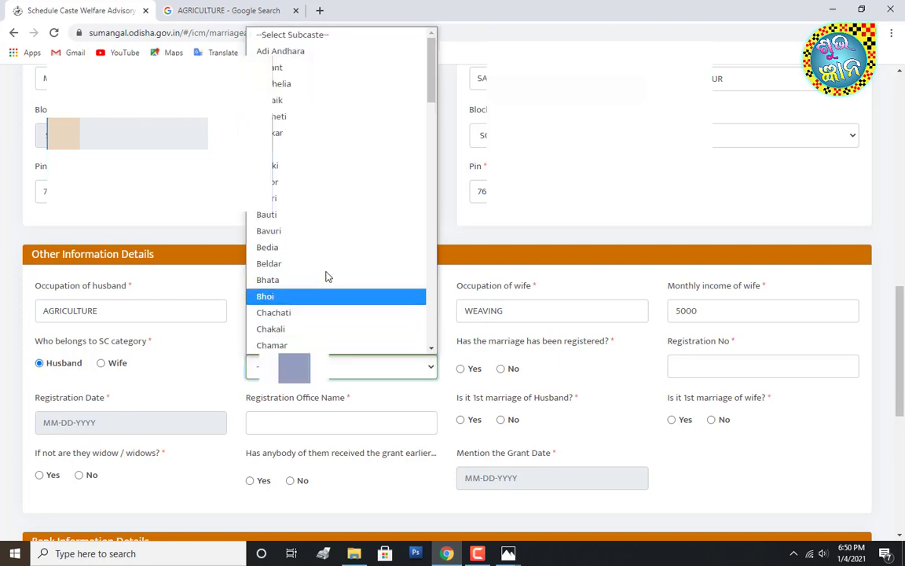
{"action": "left_click", "coordinate": [389, 345]}
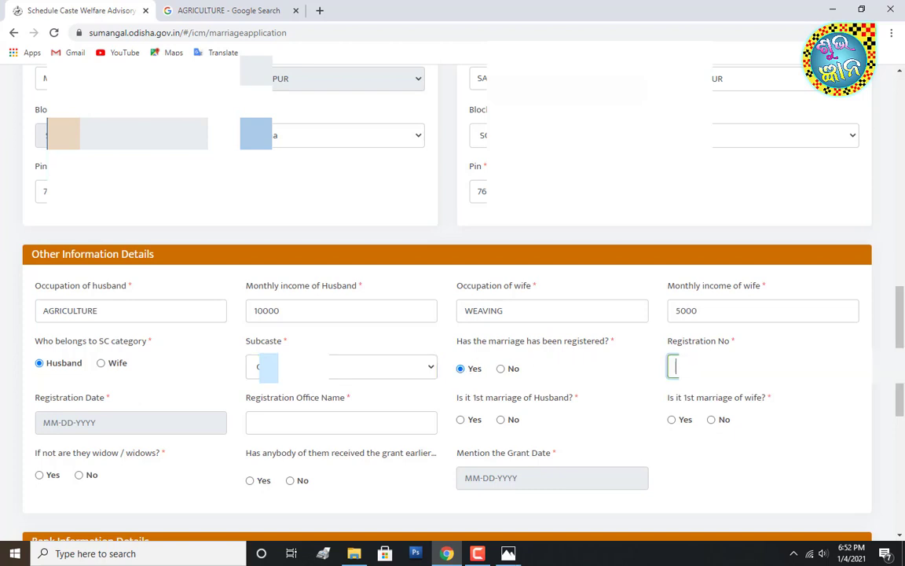
{"action": "type", "text": "2"}
{"action": "type", "text": "0"}
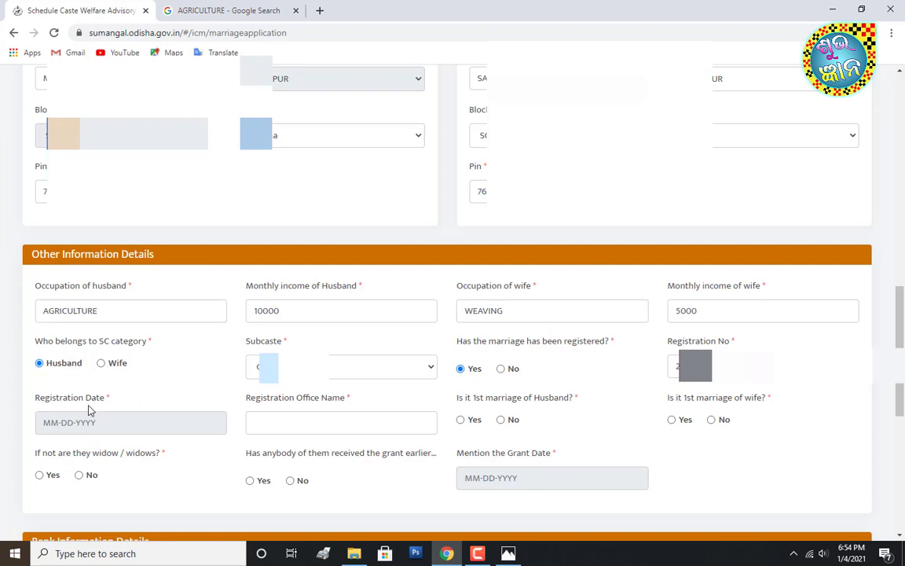
- Set the registration date to 24 December 2020 and begin typing the registration office name
{"action": "left_click", "coordinate": [145, 425]}
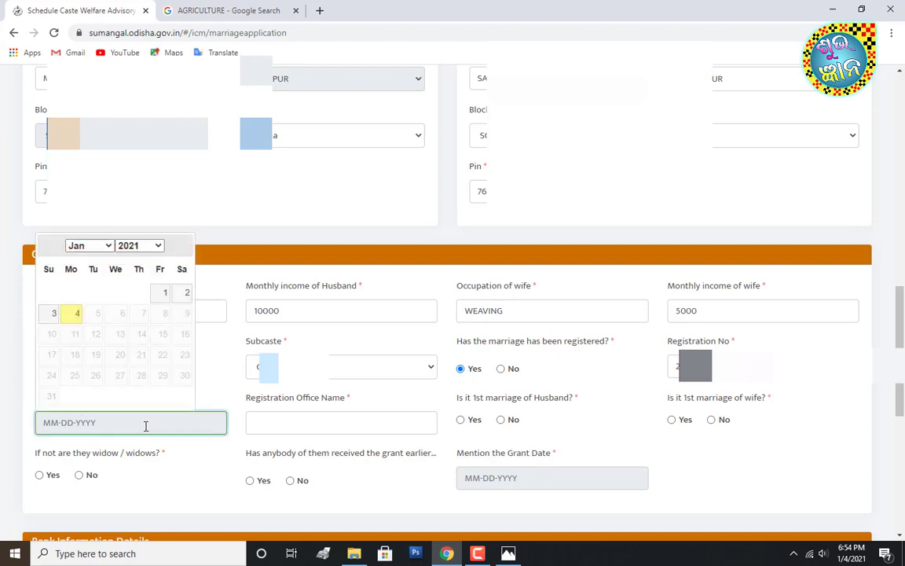
{"action": "left_click", "coordinate": [157, 246]}
{"action": "left_click", "coordinate": [147, 474]}
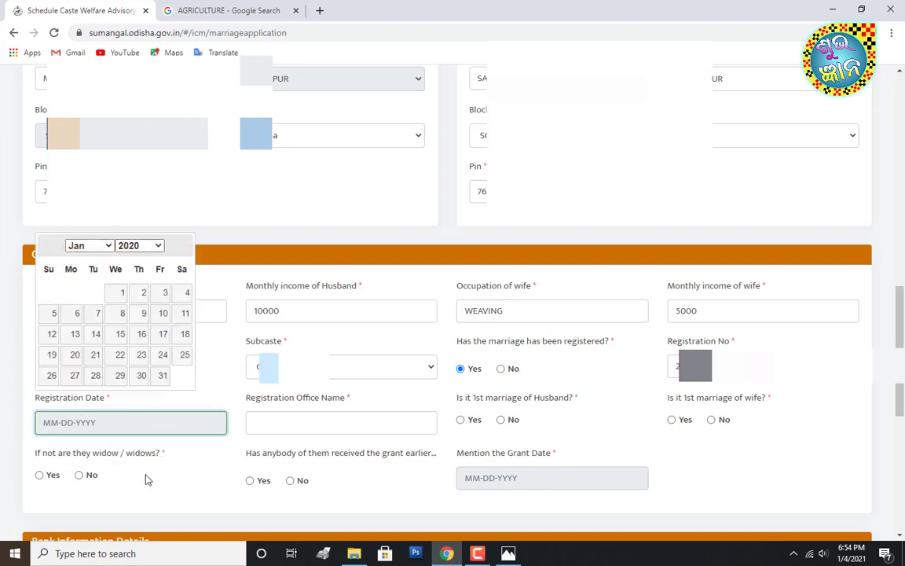
{"action": "left_click", "coordinate": [88, 245]}
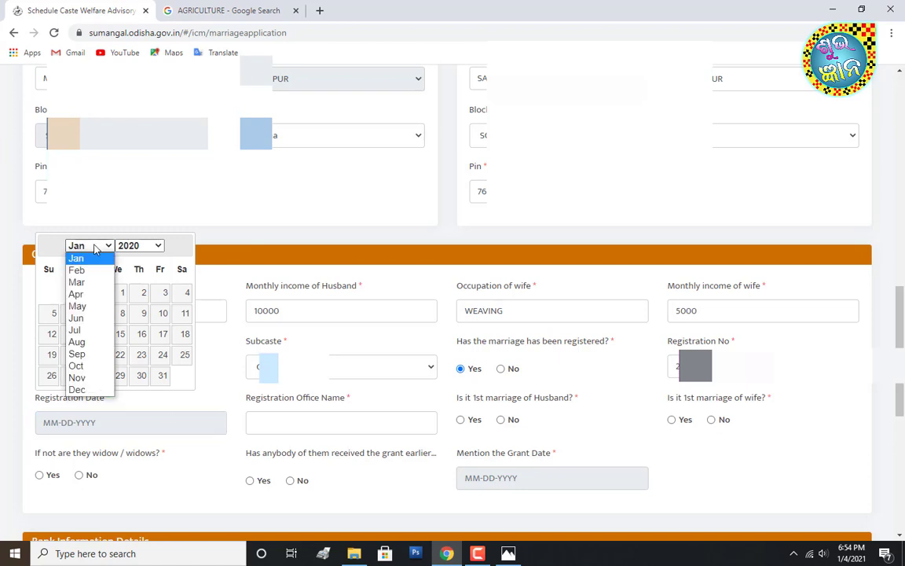
{"action": "left_click", "coordinate": [85, 391]}
{"action": "left_click", "coordinate": [140, 355]}
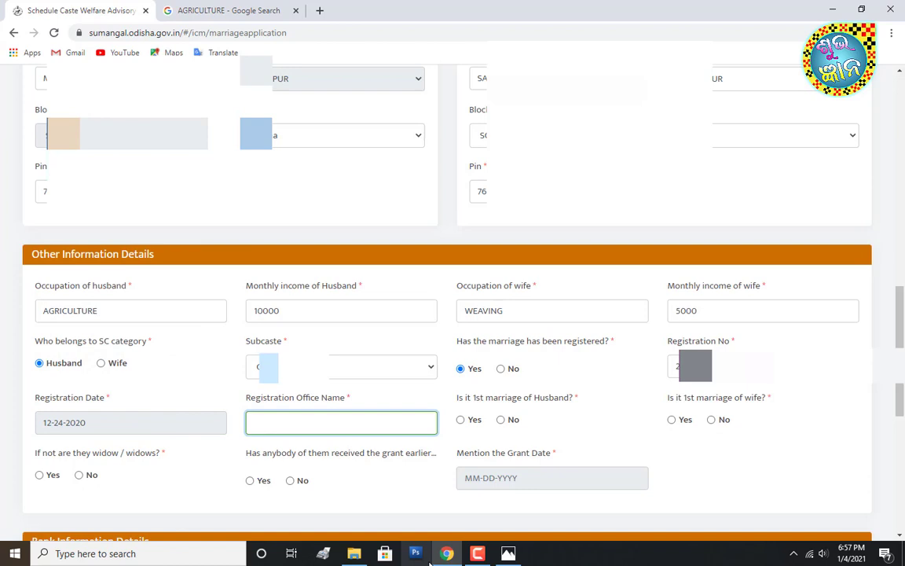
{"action": "type", "text": "OFFICE OF THE MARRIAGE OFFICER, SONEPU"}
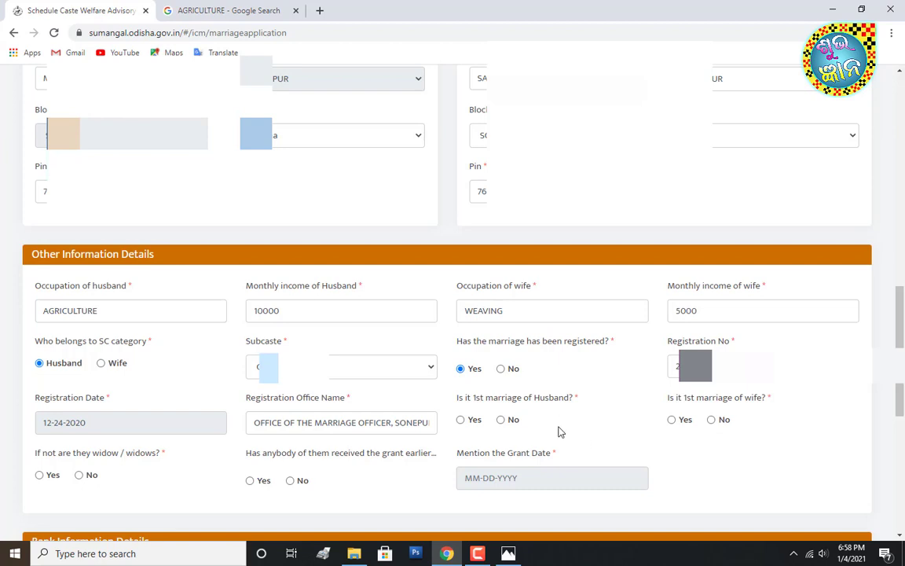
- Answer Yes to the first-marriage question for both husband and wife
{"action": "left_click", "coordinate": [461, 421]}
{"action": "left_click", "coordinate": [671, 420]}
{"action": "scroll", "coordinate": [672, 424], "scroll_direction": "down", "scroll_amount": 2}
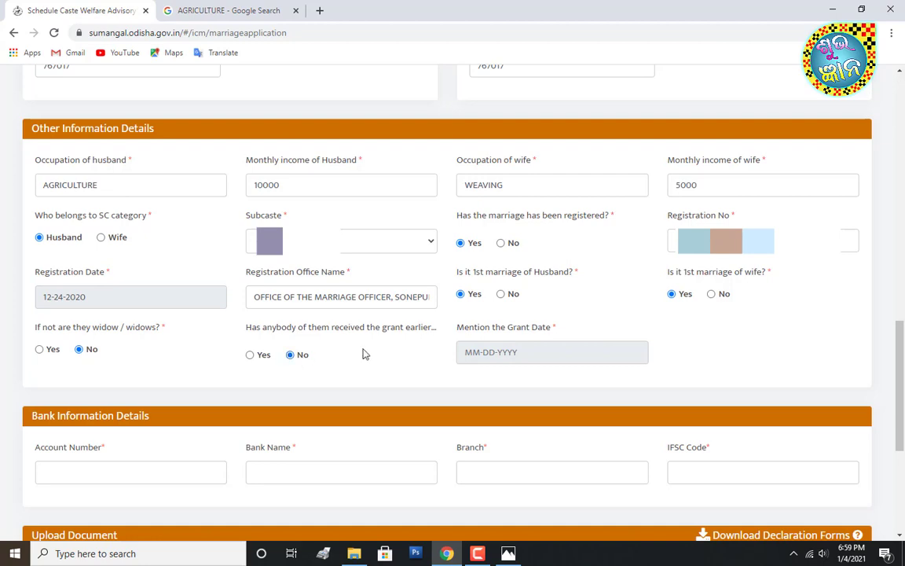
{"action": "scroll", "coordinate": [364, 354], "scroll_direction": "down", "scroll_amount": 3}
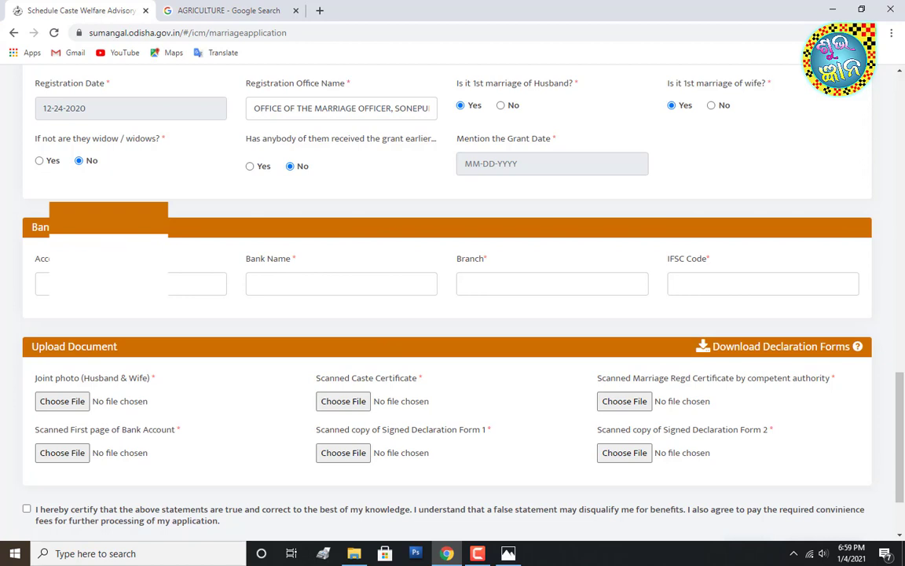
- Enter the account number, STATE BANK OF INDIA, branch KHAMBESWARIPALI and IFSC SBIN0017966
{"action": "left_click", "coordinate": [98, 292]}
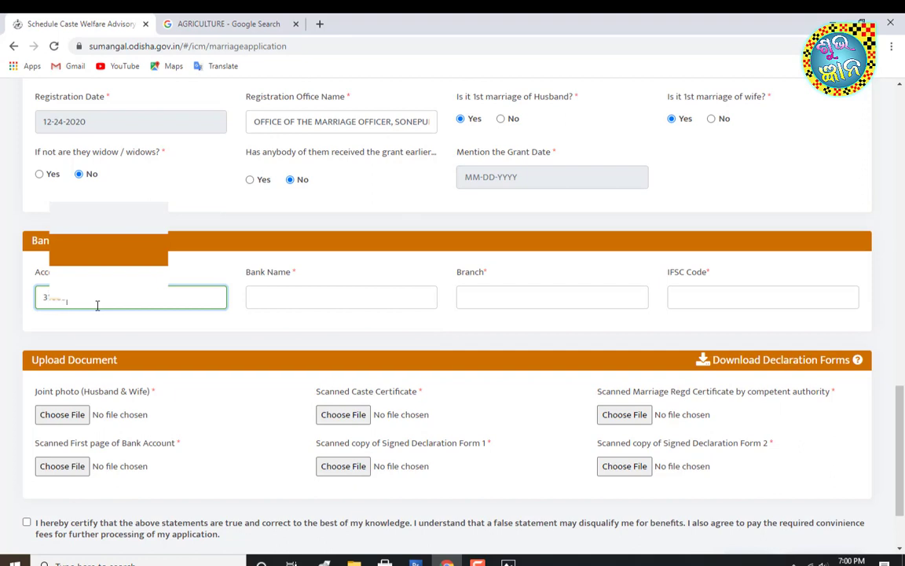
{"action": "left_click", "coordinate": [315, 300]}
{"action": "type", "text": "ST"}
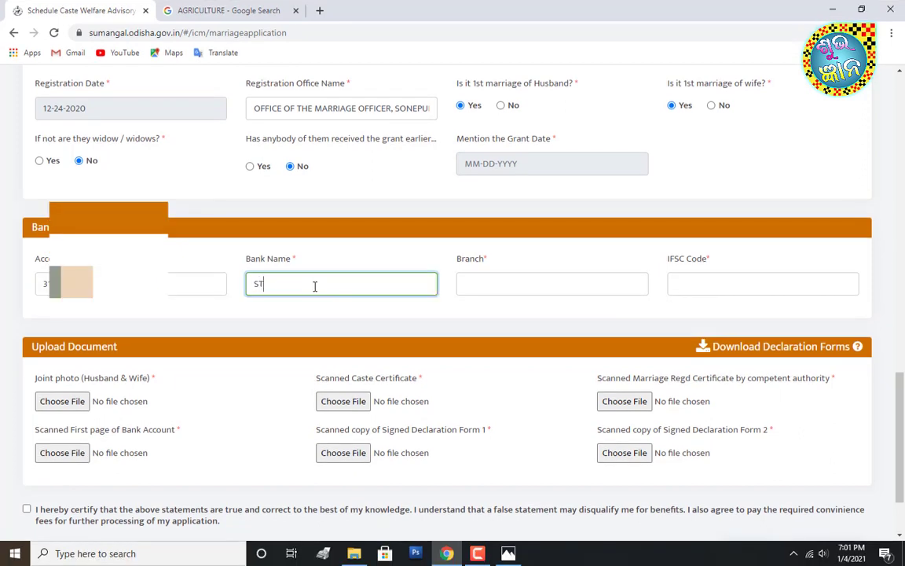
{"action": "type", "text": "ATE BANK OF INDIA"}
{"action": "left_click", "coordinate": [540, 290]}
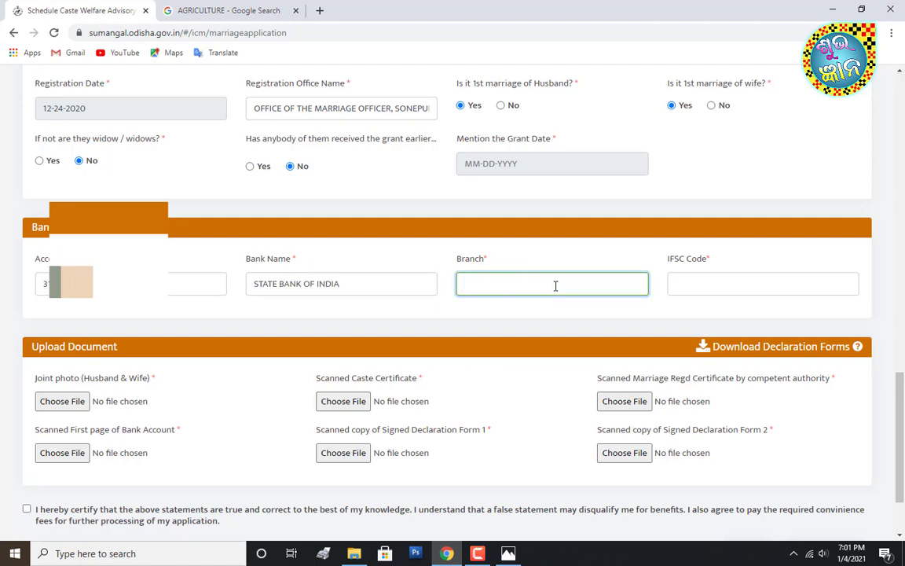
{"action": "type", "text": "KHAMBES"}
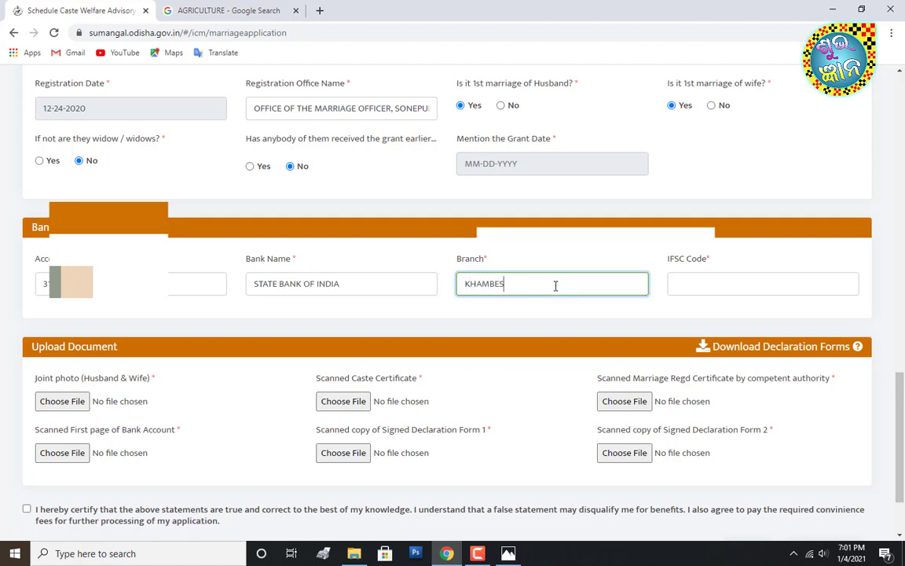
{"action": "type", "text": "WARIPALI"}
{"action": "left_click", "coordinate": [703, 287]}
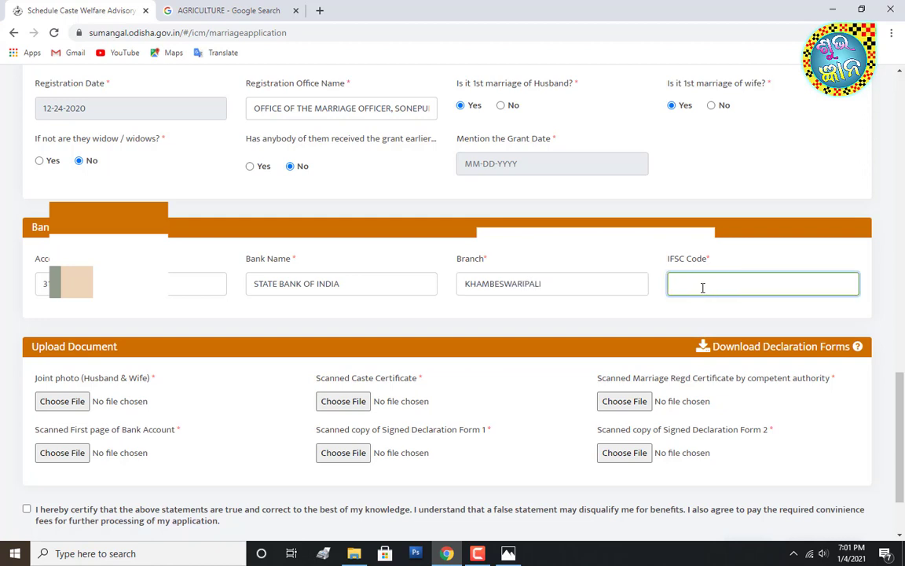
{"action": "type", "text": "SBIN0017966"}
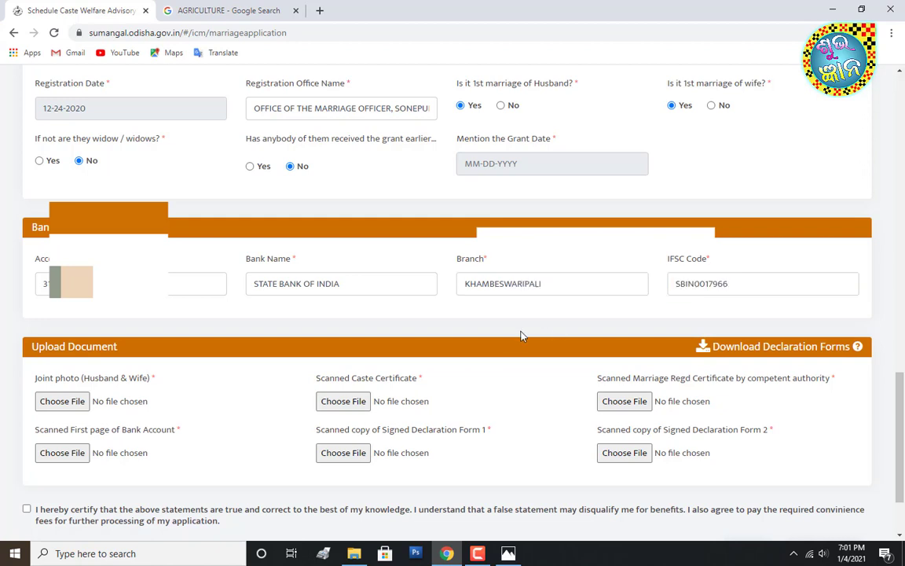
{"action": "scroll", "coordinate": [515, 336], "scroll_direction": "down", "scroll_amount": 1}
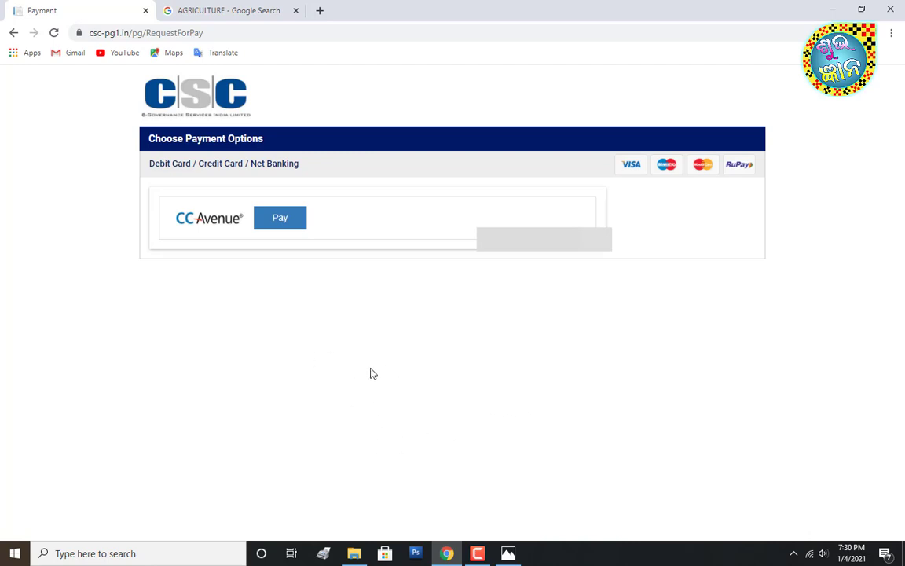
- Pay the INR 50.00 fee through CCAvenue net banking with State Bank of India
{"action": "left_click", "coordinate": [277, 224]}
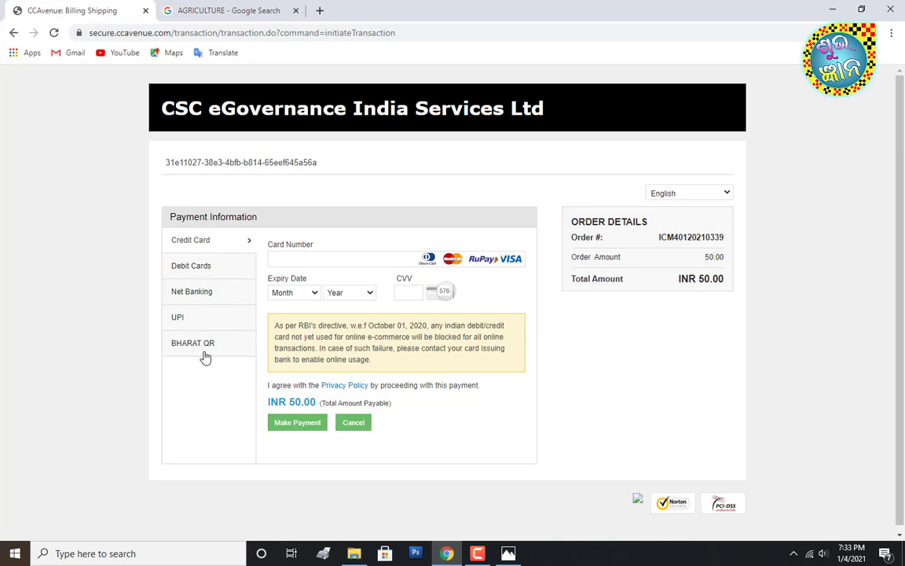
{"action": "left_click", "coordinate": [201, 301]}
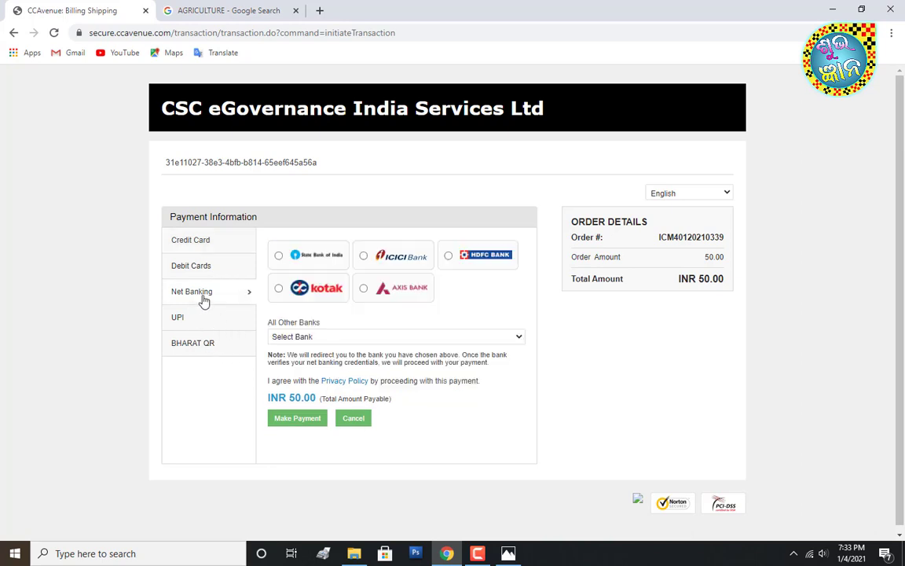
{"action": "left_click", "coordinate": [278, 256]}
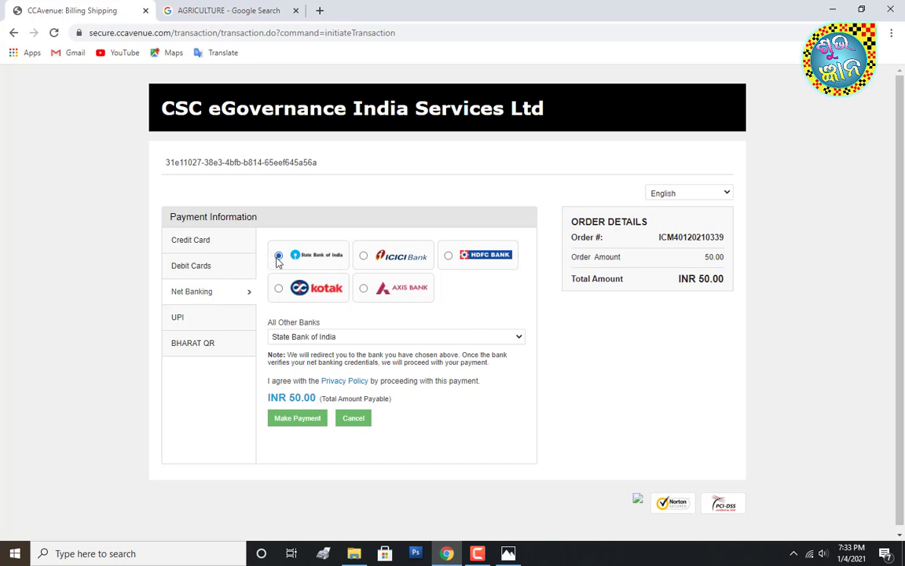
{"action": "left_click", "coordinate": [297, 421]}
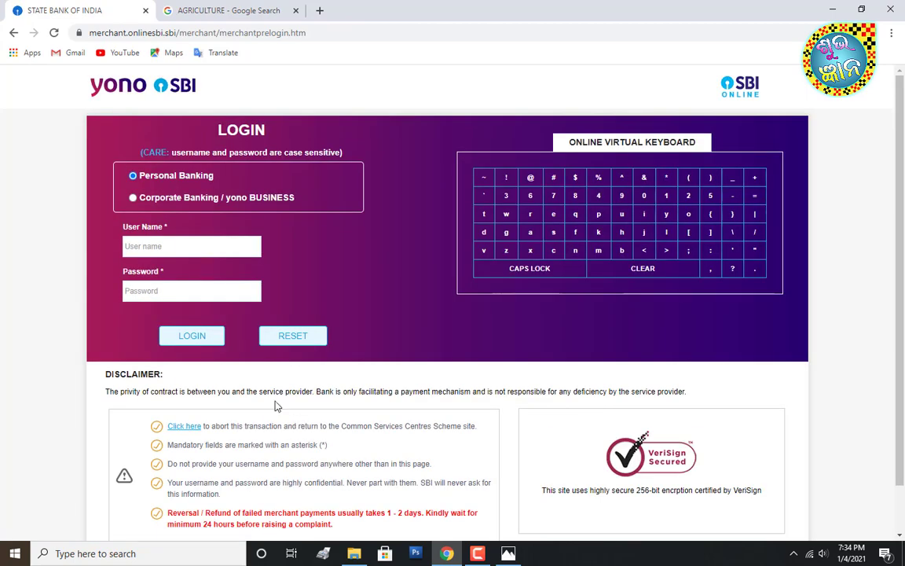
- Start logging in to SBI Online by entering the net banking user name
{"action": "left_click", "coordinate": [245, 242]}
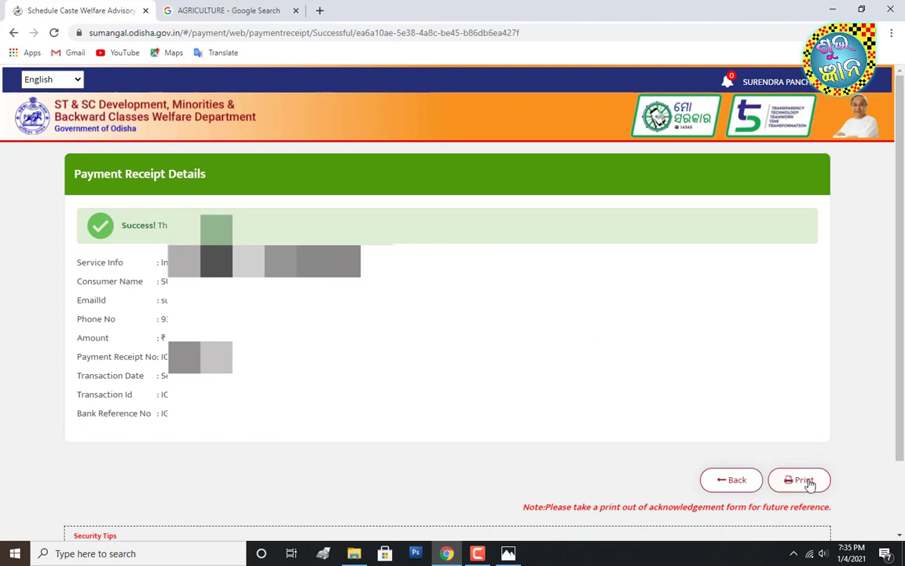
- Print the payment receipt on the HP LaserJet M1005, then return to the applicant home page
{"action": "left_click", "coordinate": [807, 480]}
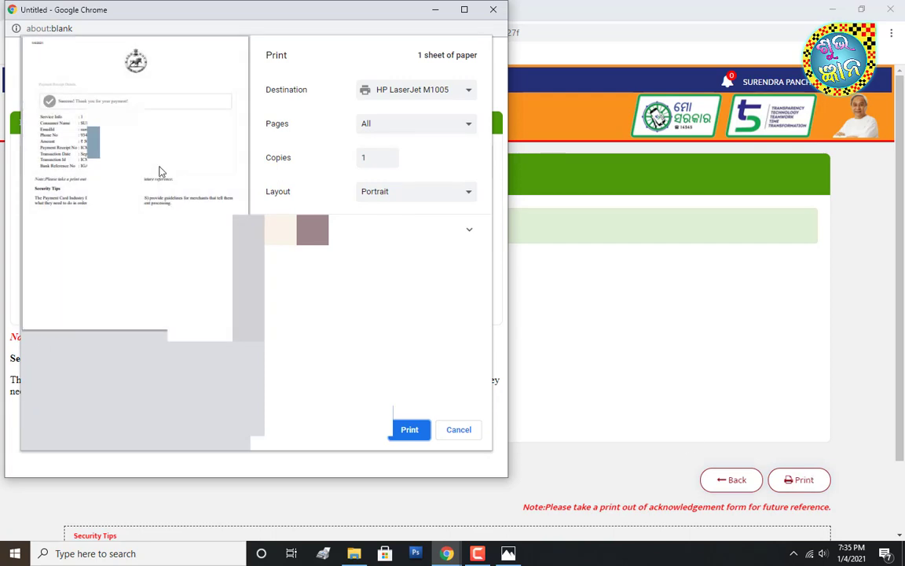
{"action": "left_click", "coordinate": [401, 430]}
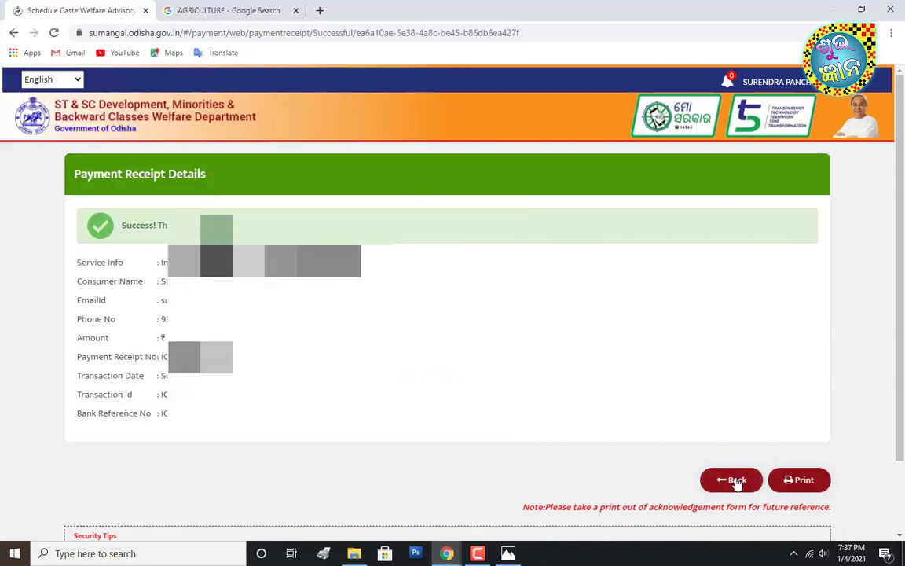
{"action": "left_click", "coordinate": [737, 481]}
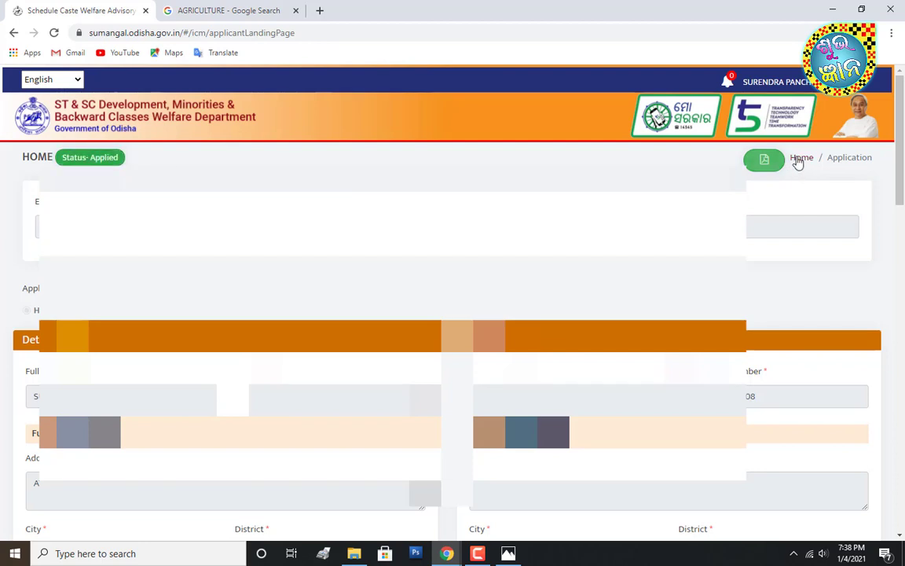
- Download the submitted application as Application.pdf and open it in the browser
{"action": "left_click", "coordinate": [760, 167]}
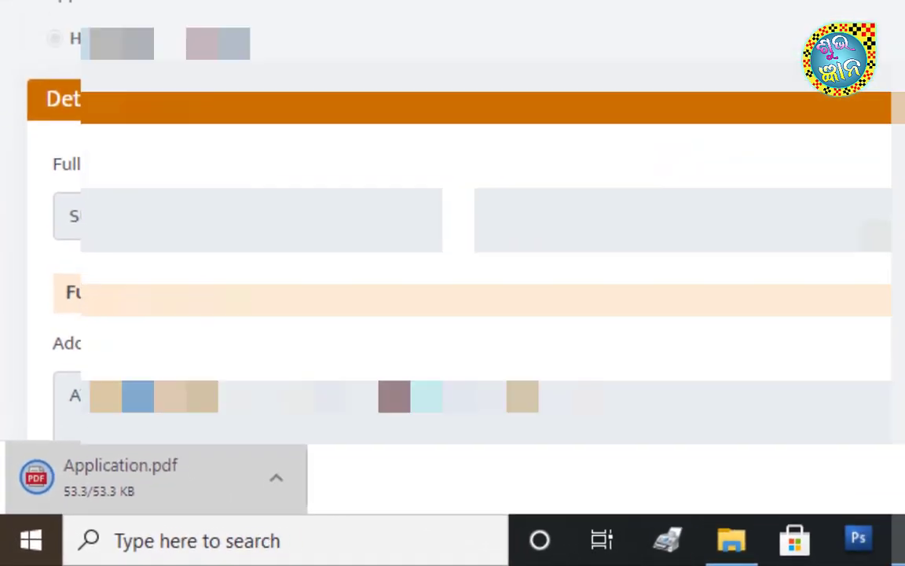
{"action": "left_click", "coordinate": [165, 479]}
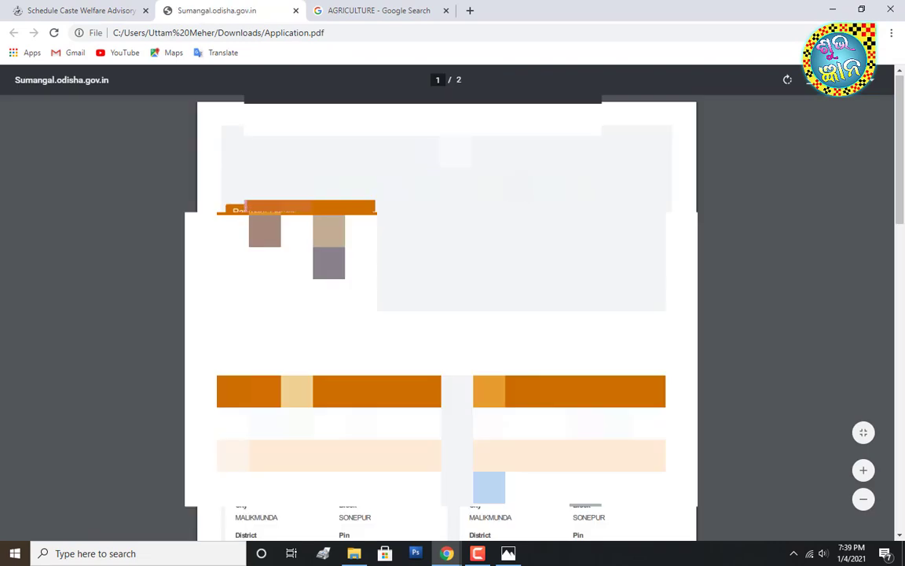
- Review both pages of Application.pdf and bring up its Print dialog with Ctrl+P
{"action": "scroll", "coordinate": [446, 314], "scroll_direction": "down", "scroll_amount": 10}
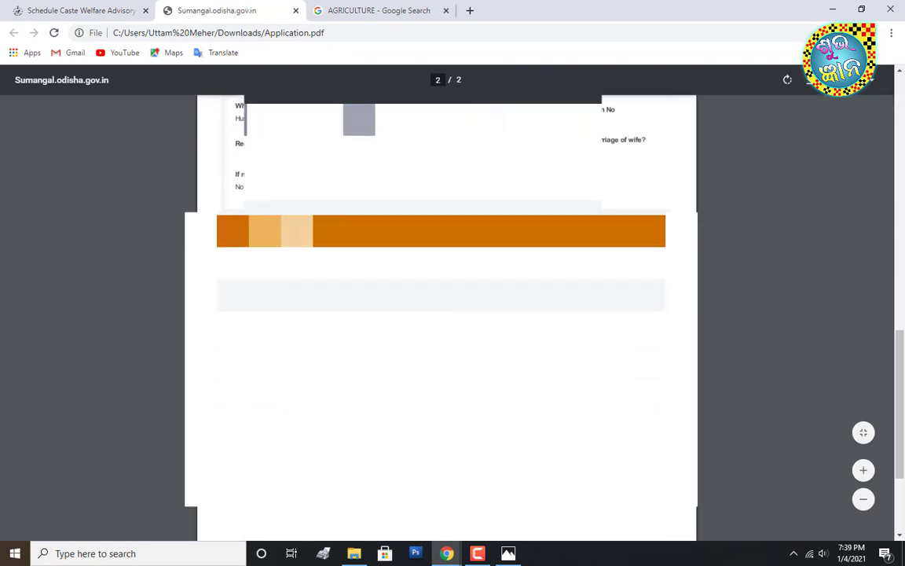
{"action": "scroll", "coordinate": [447, 314], "scroll_direction": "up", "scroll_amount": 10}
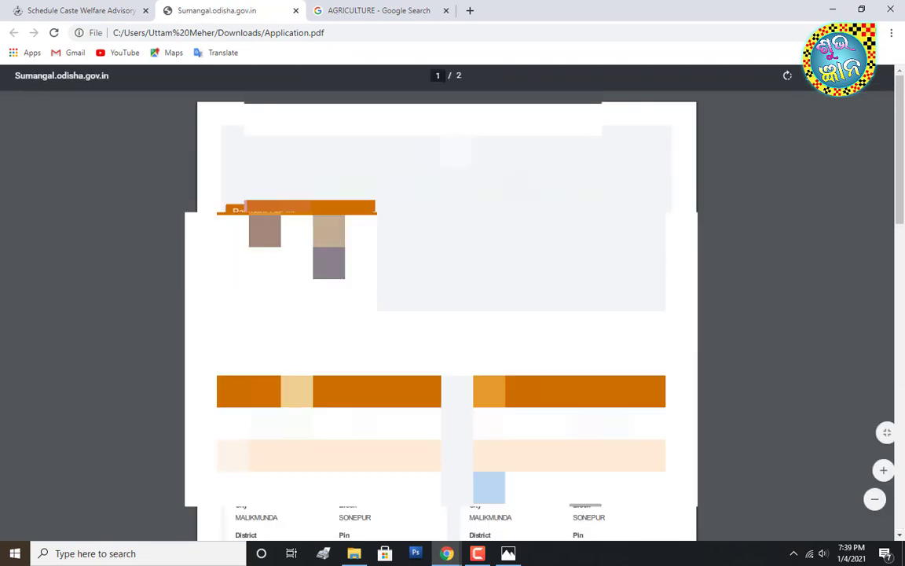
{"action": "key", "text": "ctrl+p"}
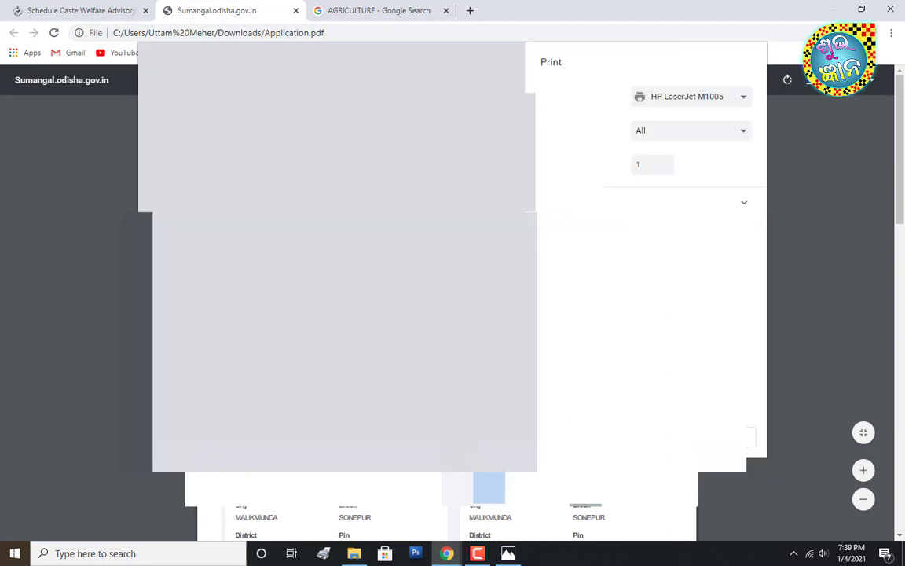